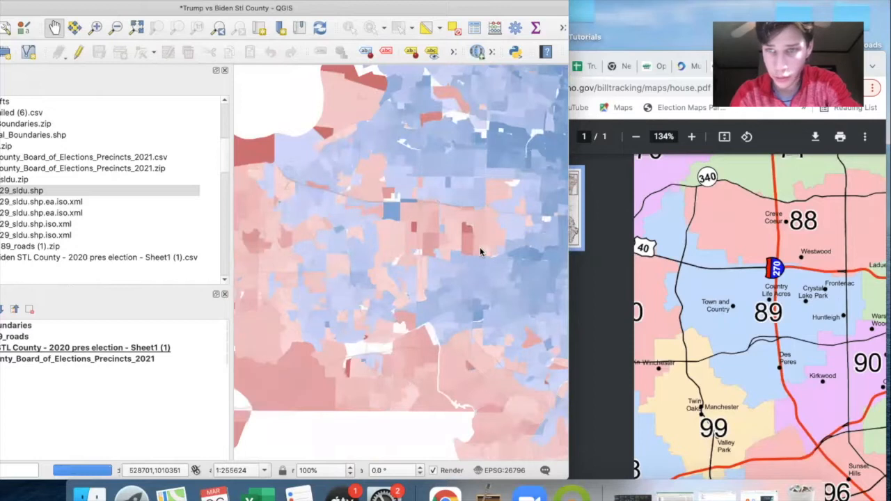
- Move the map window aside and open the desktop file 112020Detailed (6).csv in Excel
click(800, 256)
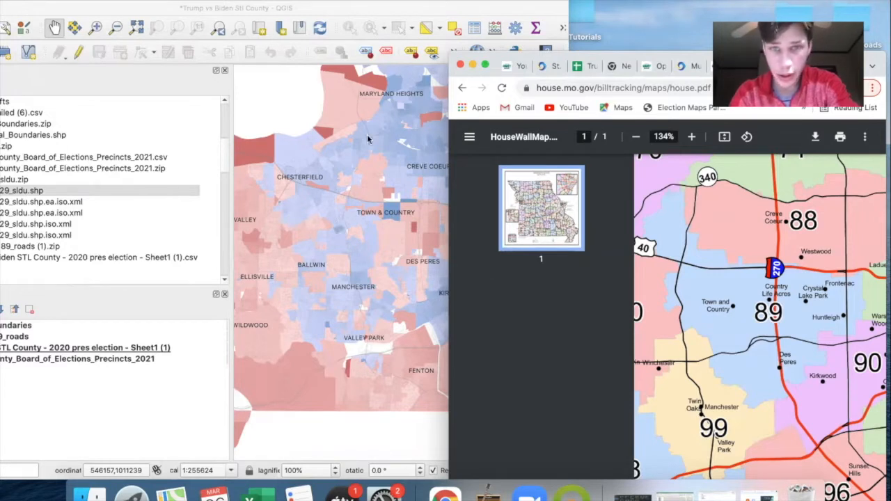
drag(547, 4, 268, 238)
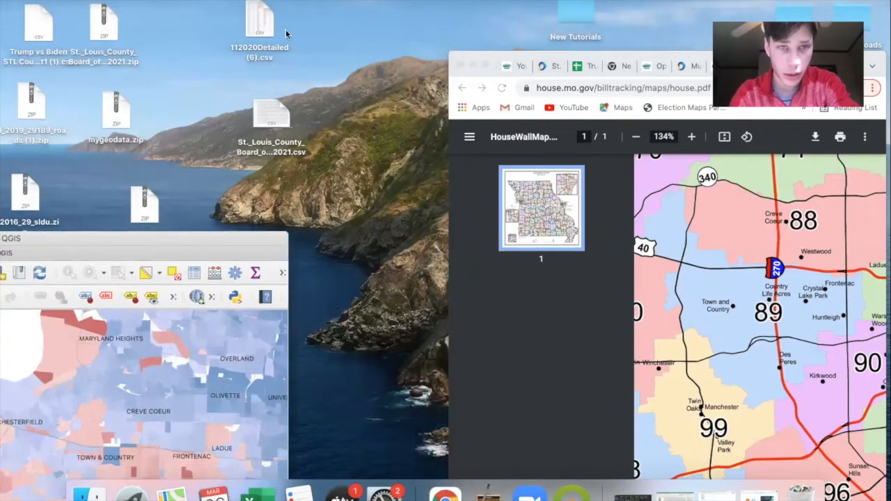
right_click(259, 14)
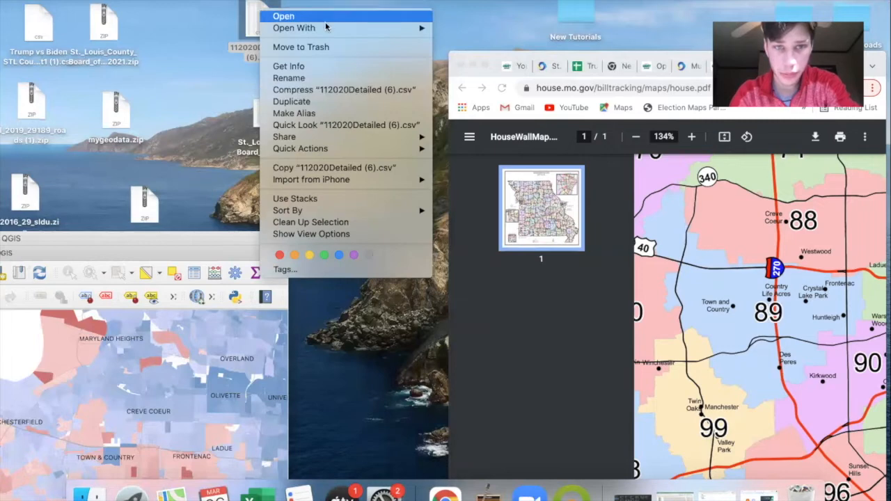
mouse_move(329, 29)
click(485, 63)
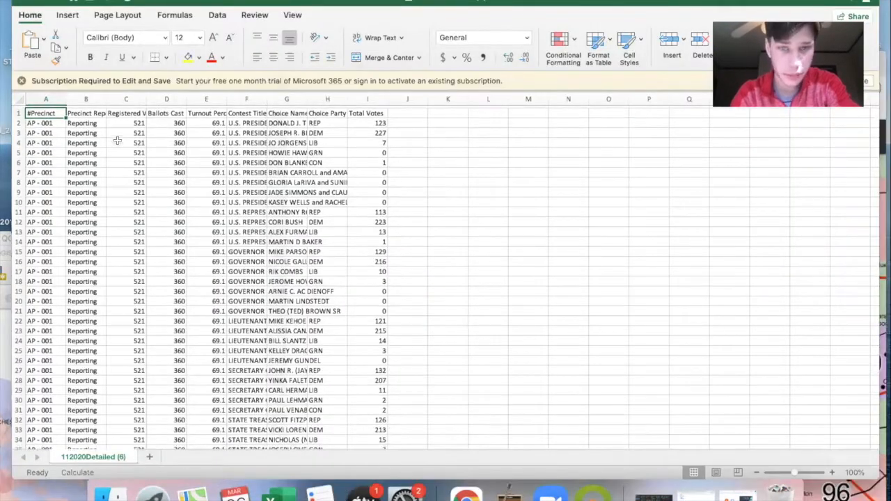
- Turn on filtering for the header row of the precinct results
drag(531, 16, 497, 92)
click(259, 206)
click(781, 134)
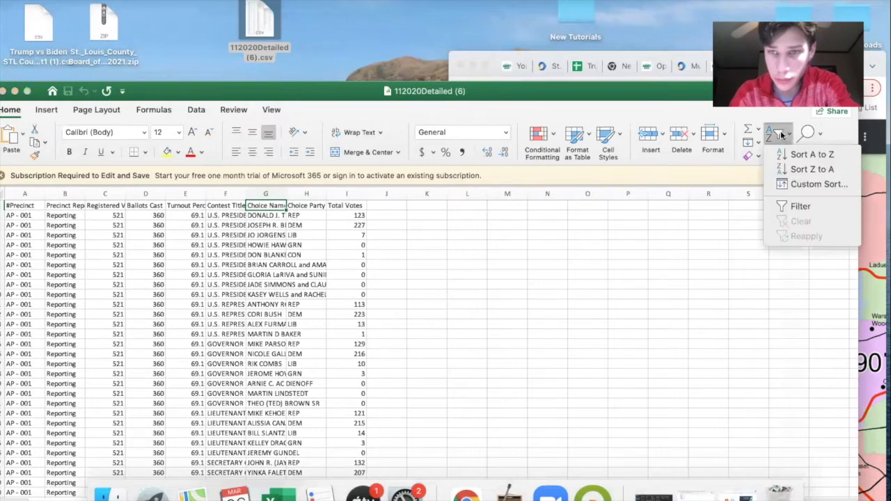
click(797, 206)
drag(327, 94, 368, 33)
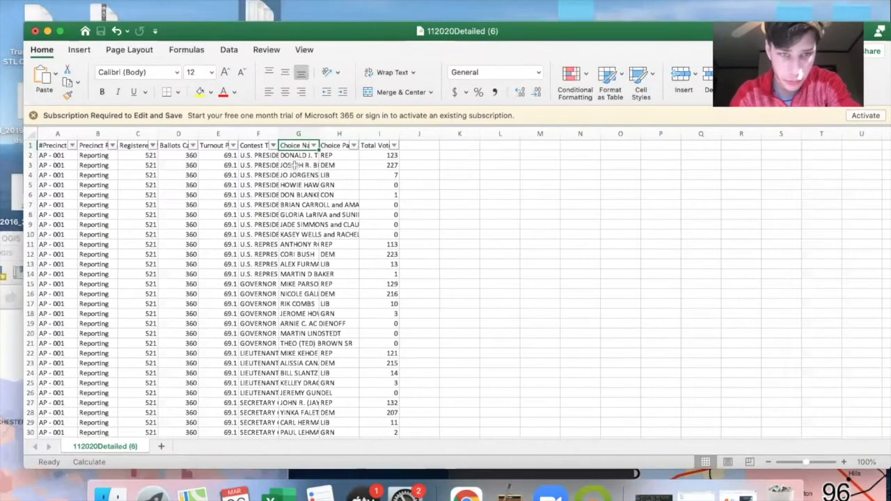
- Filter the Contest Title column to show only STATE SENATE DISTRICT 15
click(313, 148)
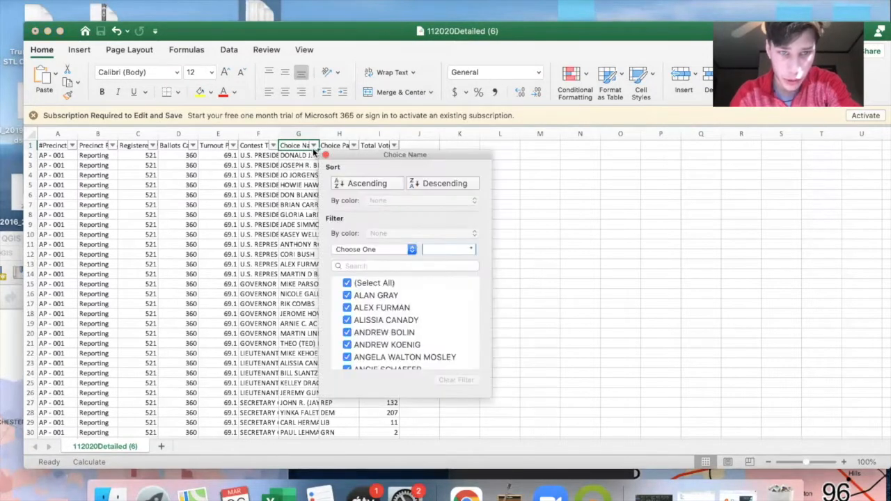
click(274, 148)
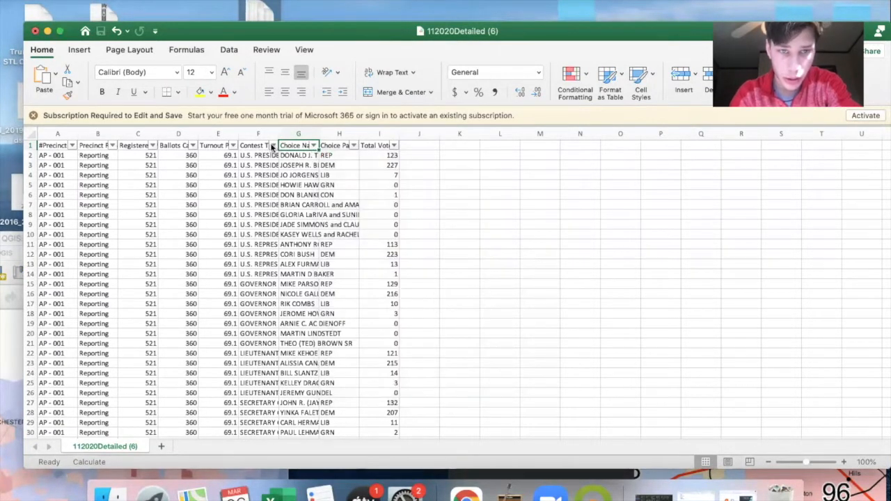
click(272, 148)
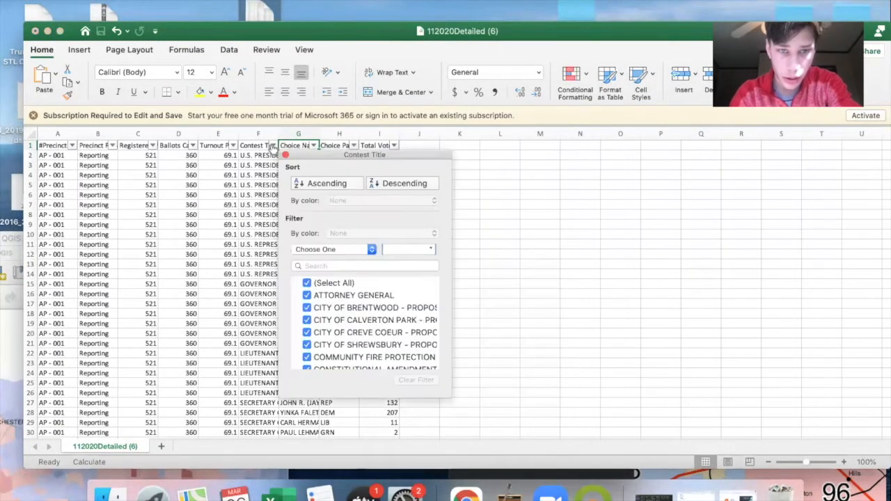
click(311, 284)
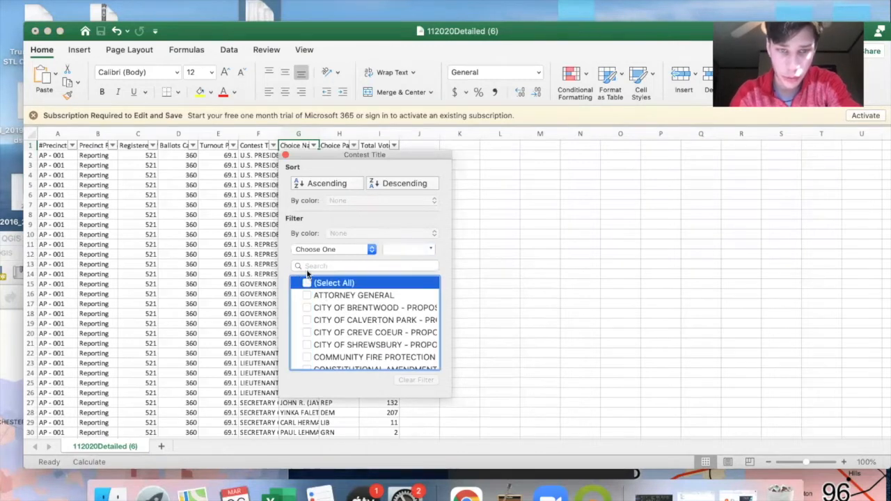
click(307, 267)
text(state senate)
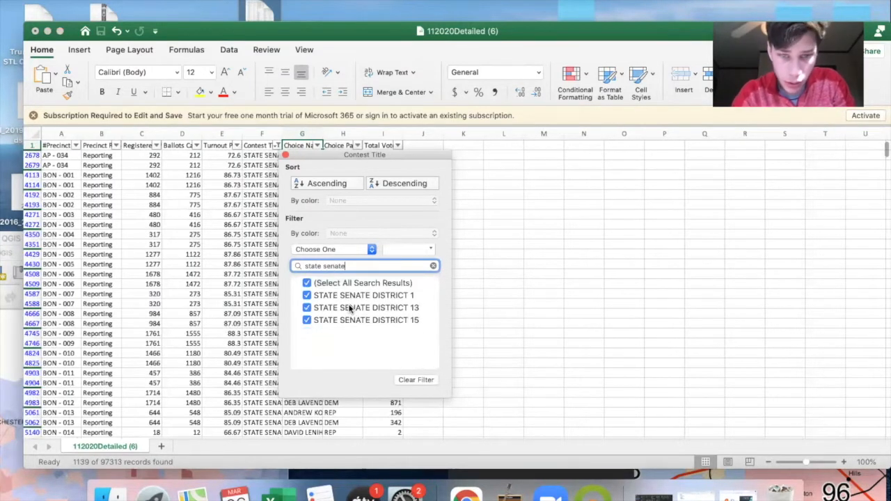
click(308, 308)
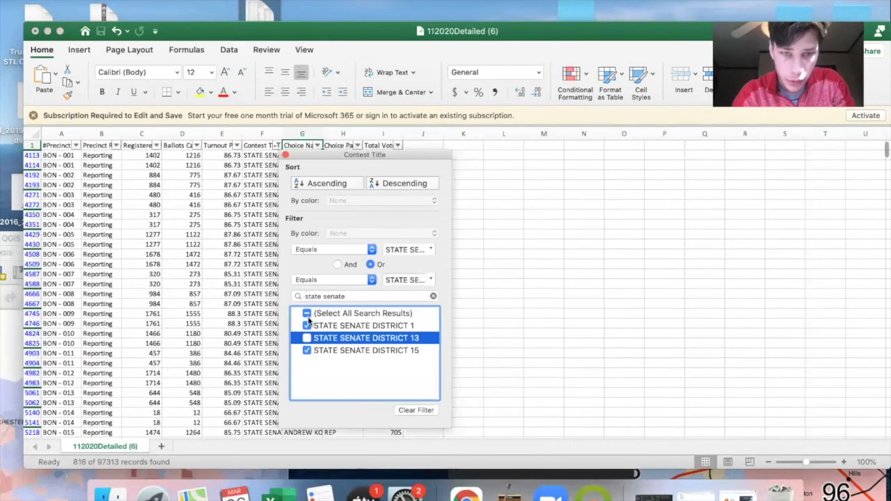
click(309, 325)
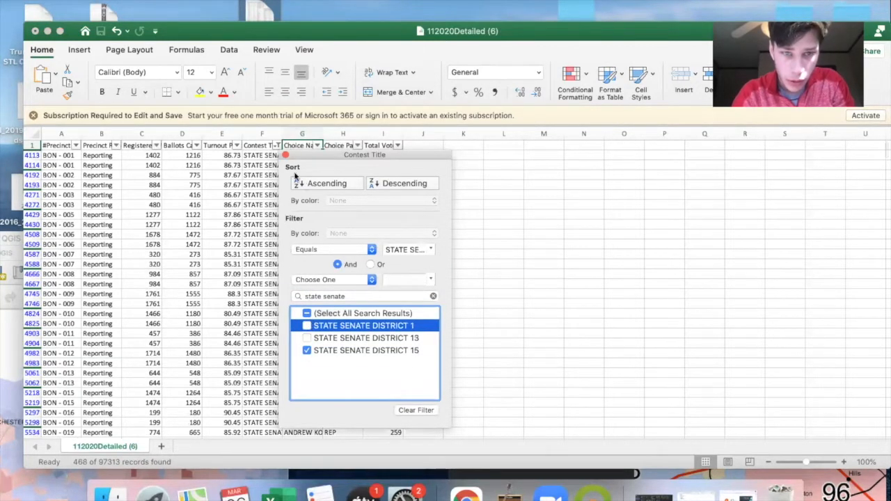
click(286, 155)
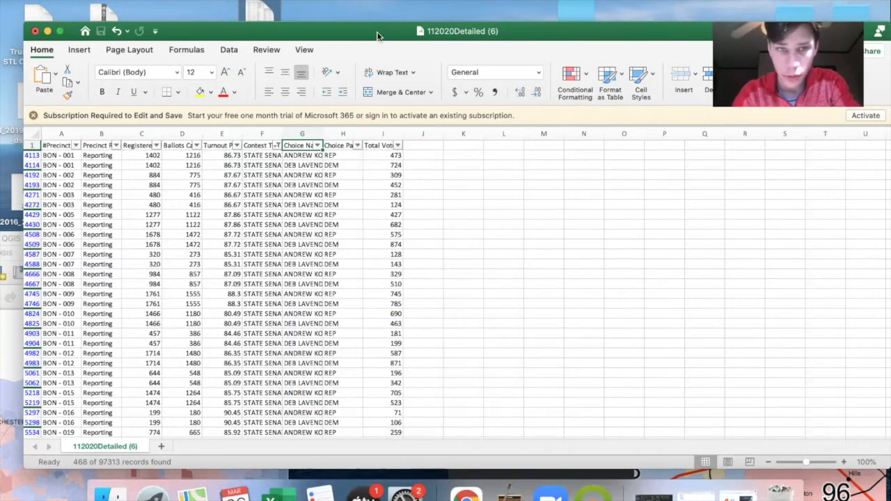
- Clear the headers and filtered data in columns B to F, from the precinct reporting column through Contest Title
mouse_move(324, 27)
mouse_down()
mouse_move(313, 18)
mouse_move(330, 18)
mouse_up()
drag(532, 23, 536, 41)
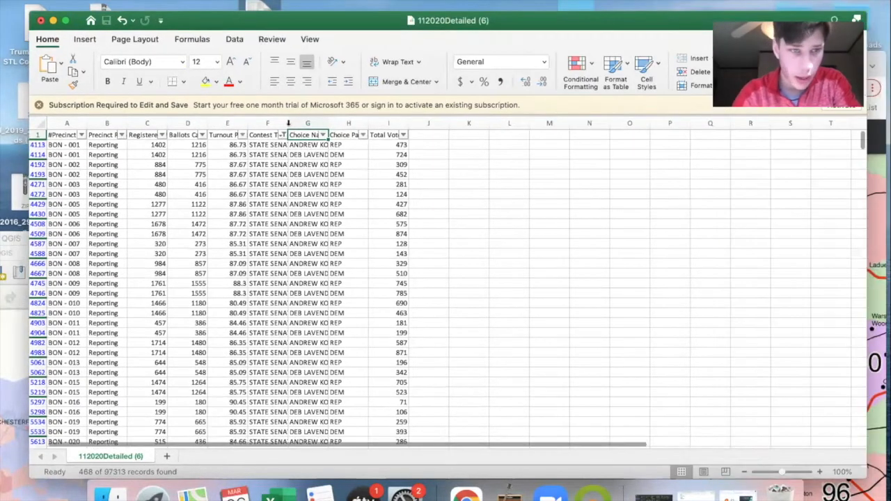
click(94, 136)
drag(95, 135, 282, 133)
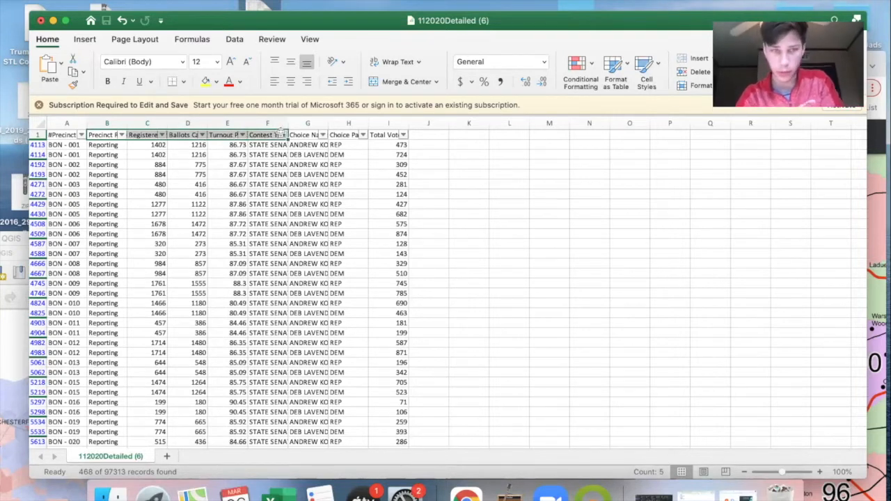
key(super+shift+Down)
scroll(233, 233, up, 20)
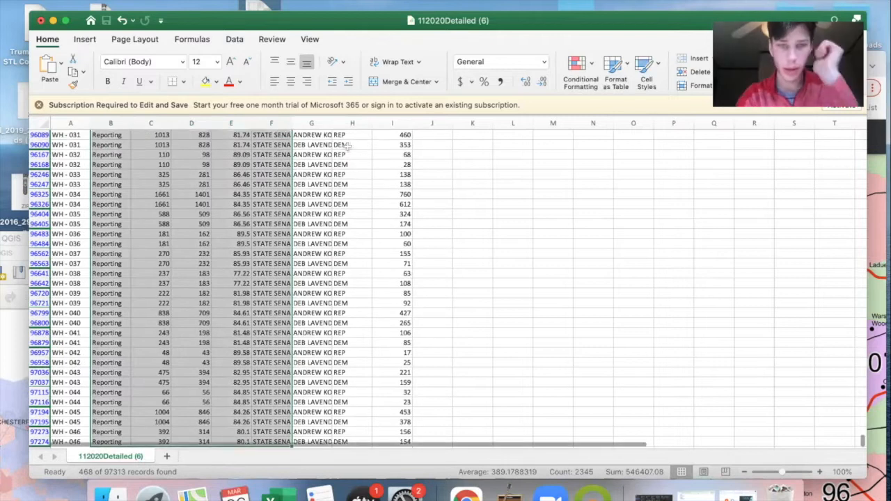
key(Delete)
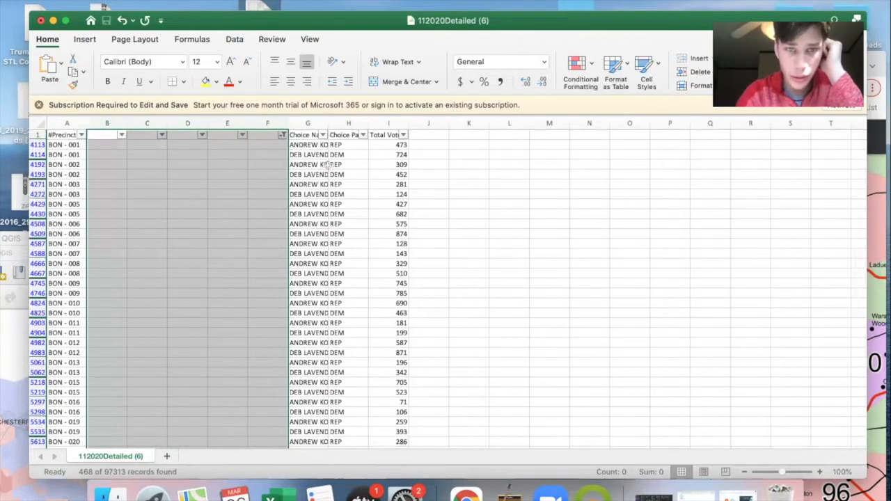
- Clear the Choice Party column's header and filtered data
click(347, 134)
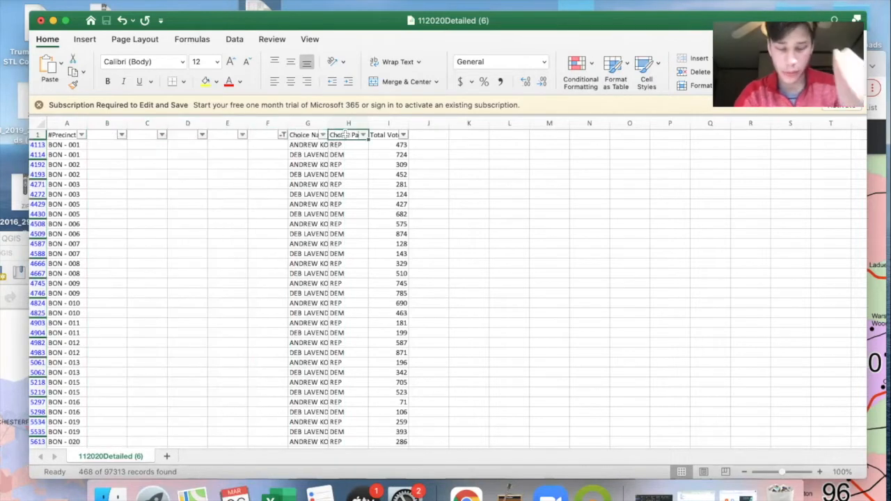
key(super+shift+Down)
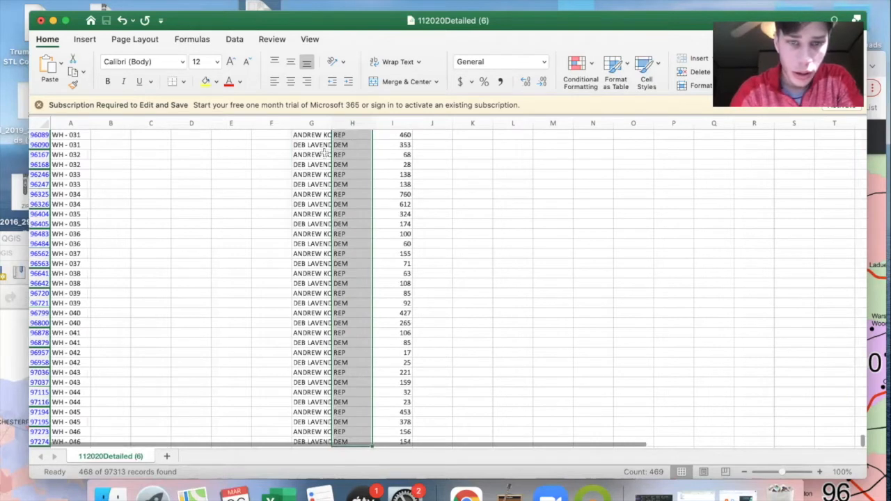
key(Delete)
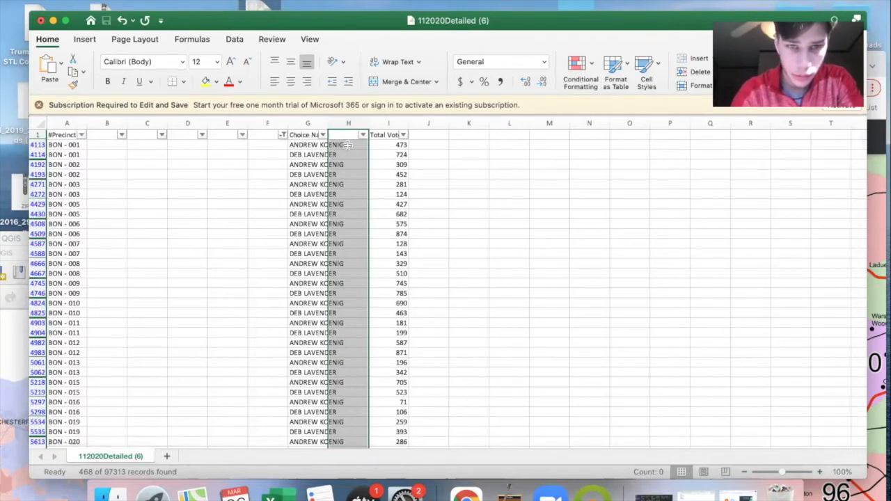
- Move the filtered Choice Name column, including its header, to column B beside the precincts
click(299, 135)
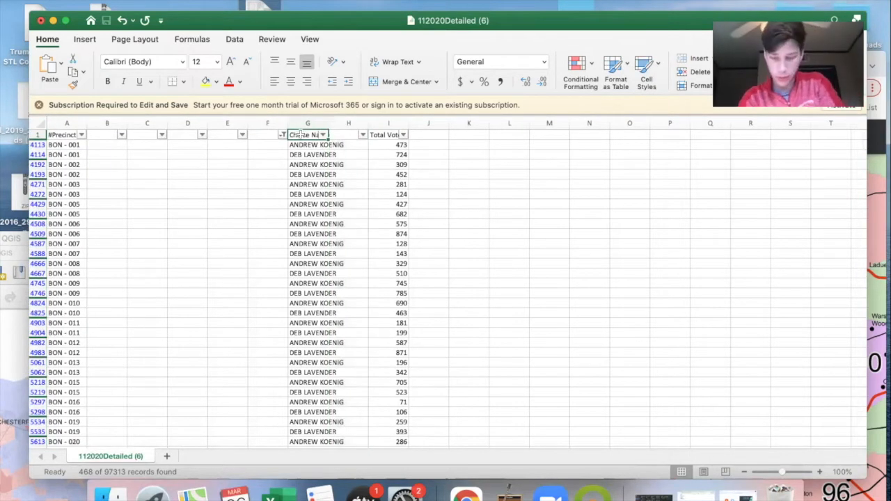
key(super+shift+Down)
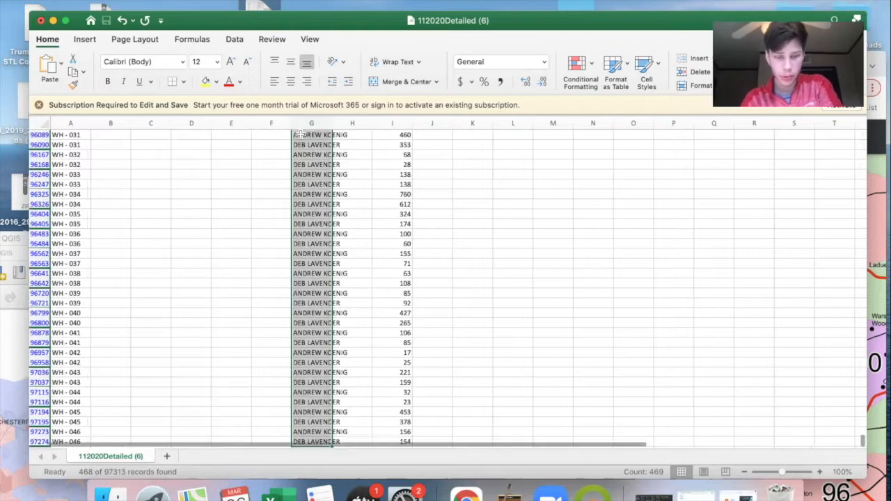
key(super+c)
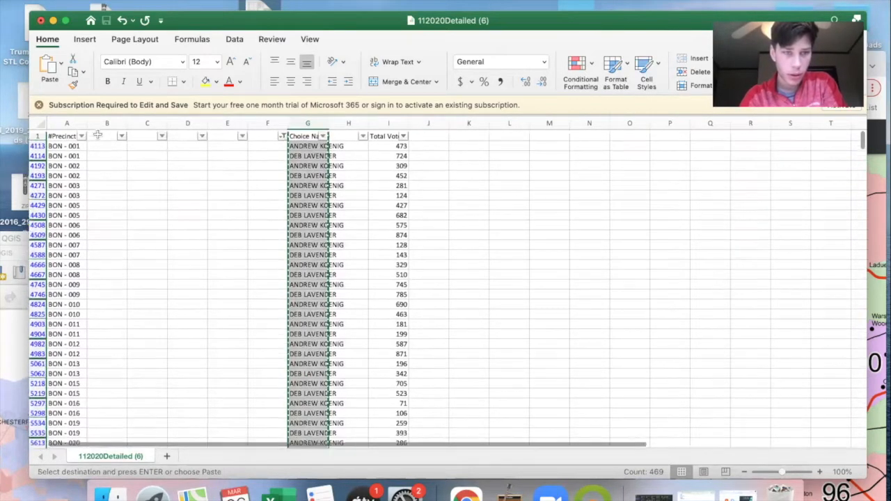
click(96, 135)
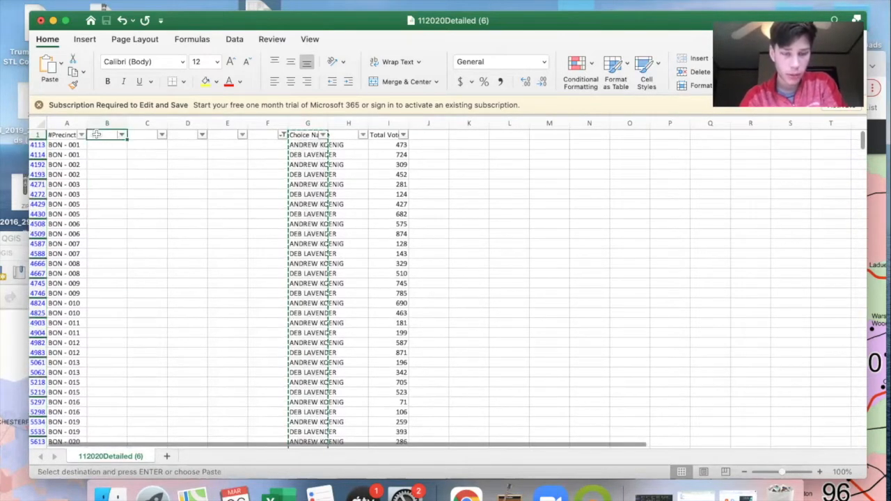
key(super+v)
- Move the filtered Total Votes column, including its header, to column C
click(379, 135)
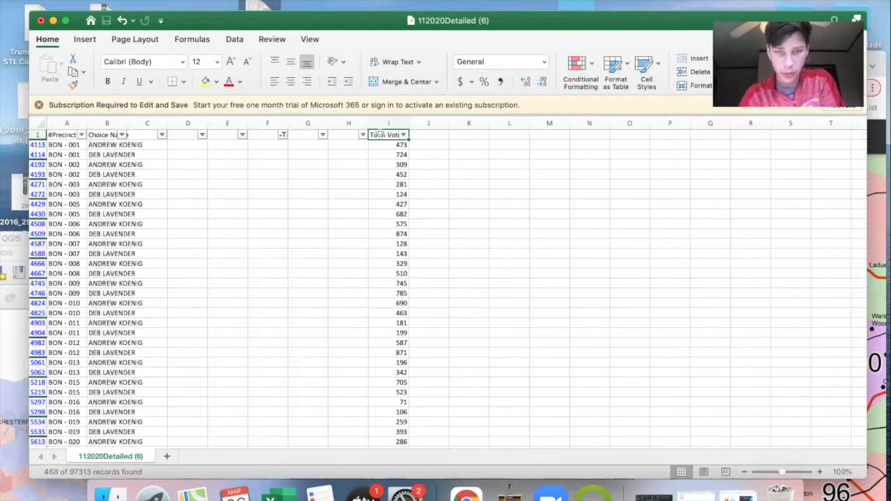
key(super+shift+Down)
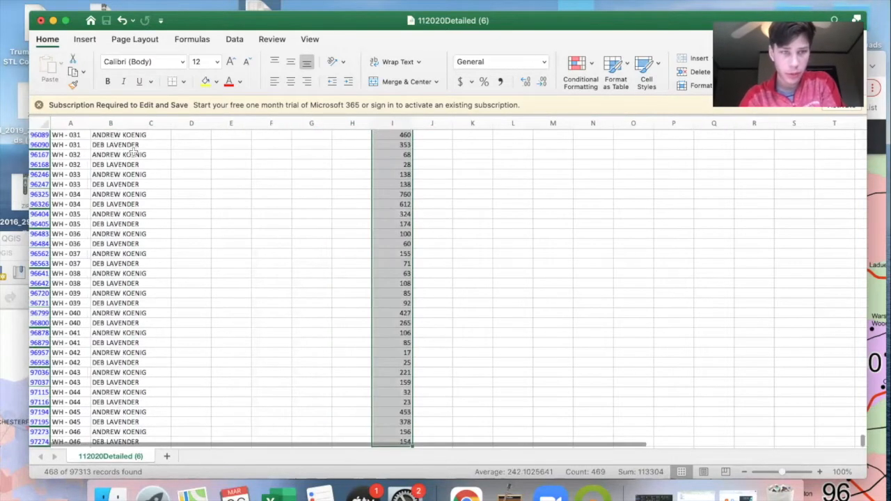
key(super+c)
click(134, 136)
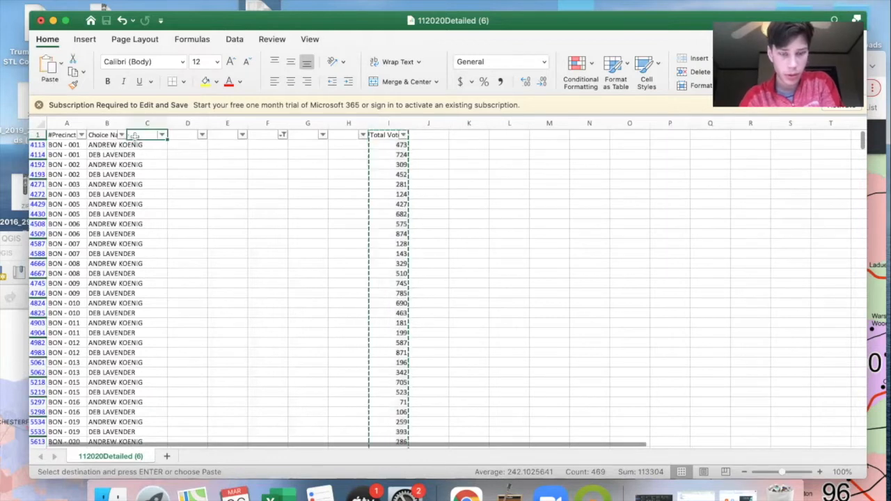
key(Return)
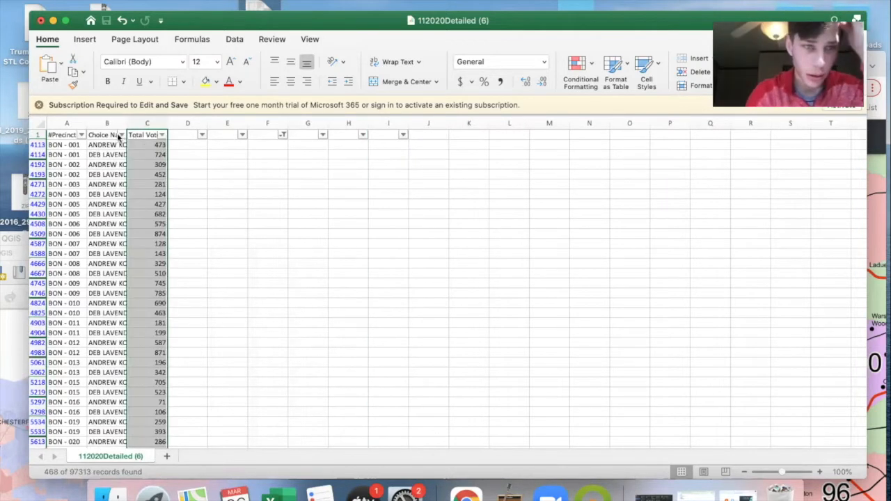
- Create a PivotTable on a new worksheet from the data in A1:C97274
drag(57, 137, 144, 134)
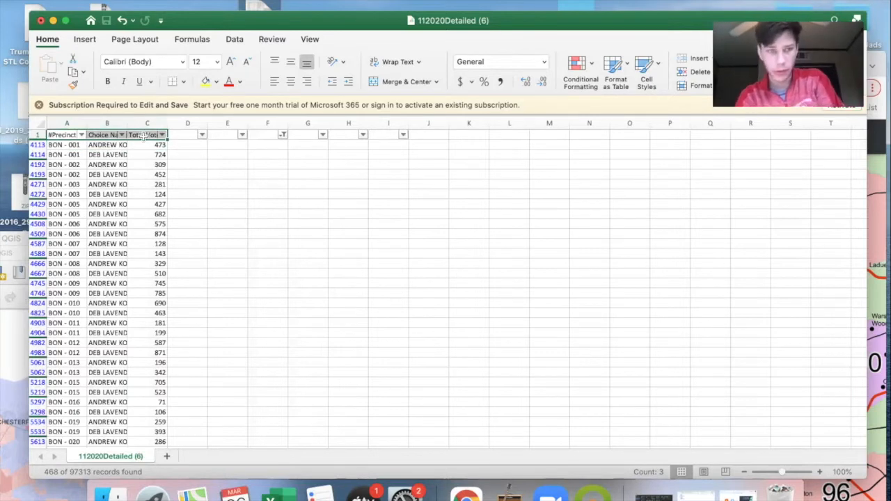
key(super+shift+Down)
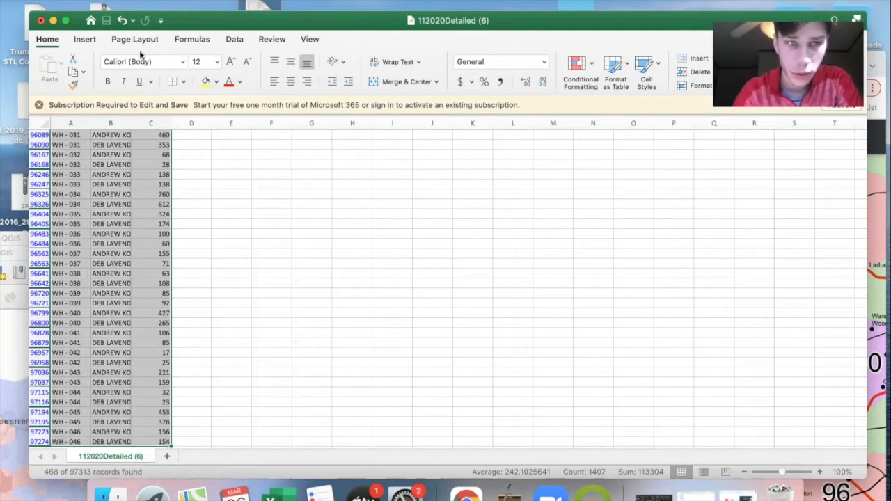
double_click(82, 40)
double_click(83, 39)
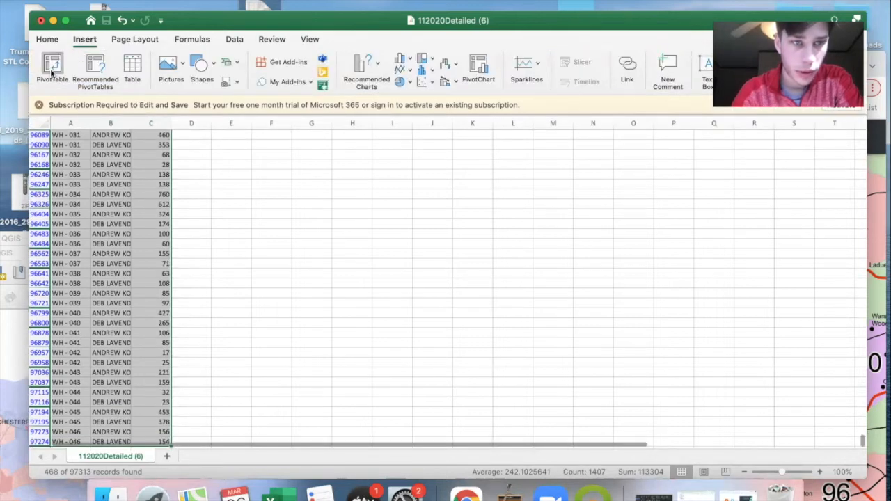
click(52, 72)
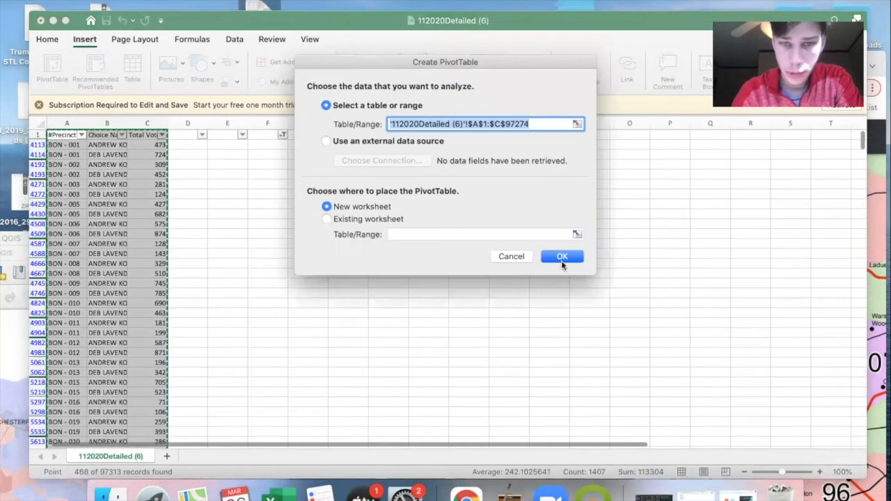
click(562, 258)
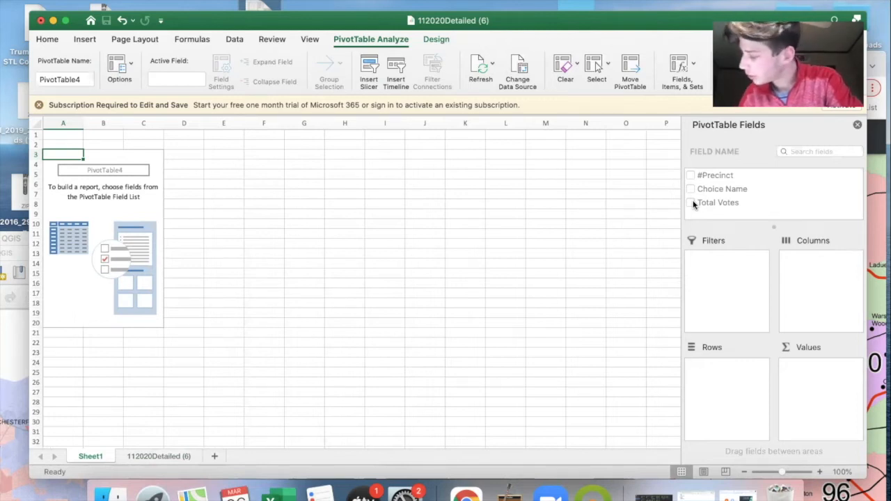
- Lay out the PivotTable with #Precinct as rows, Choice Name as columns and the sum of Total Votes as values
drag(713, 179, 716, 401)
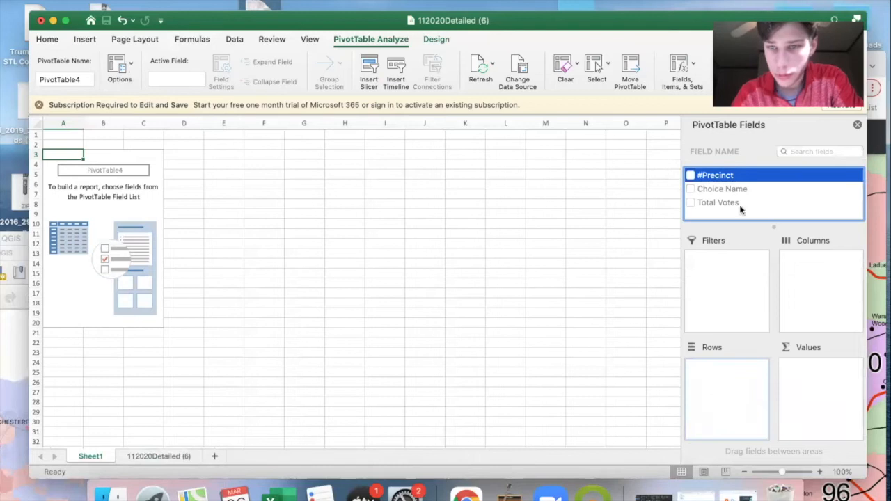
drag(816, 281, 816, 281)
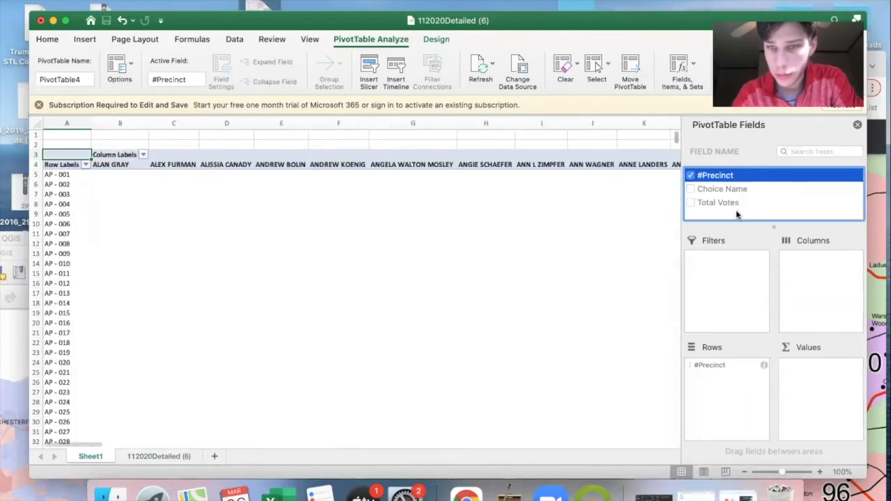
drag(733, 206, 826, 388)
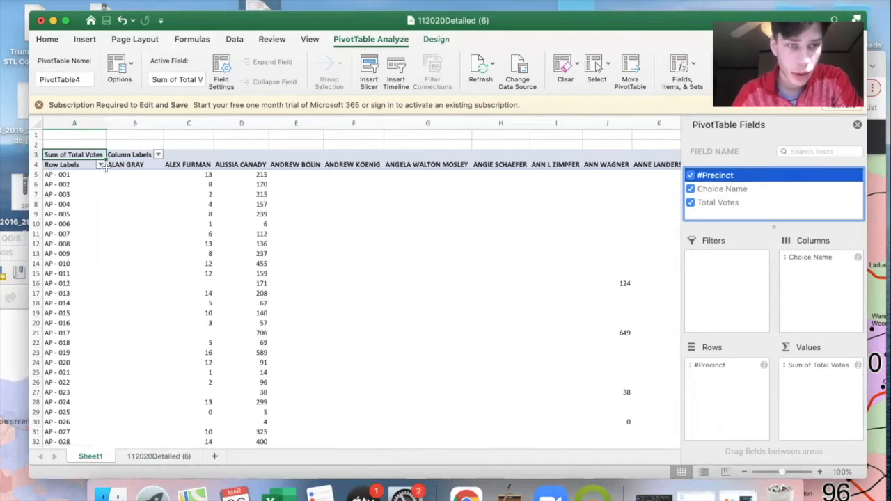
- Filter the PivotTable's column labels to show only the candidates Andrew Koenig and Deb Lavender
click(158, 155)
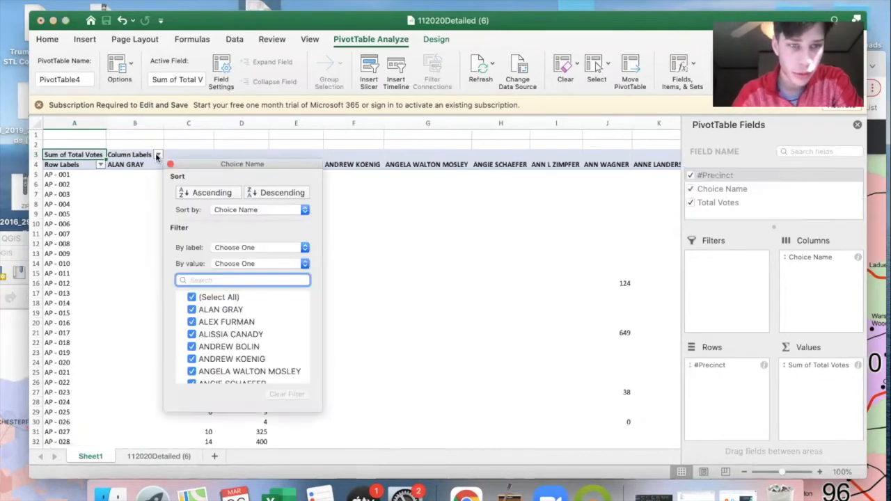
click(191, 298)
text(ANDREW)
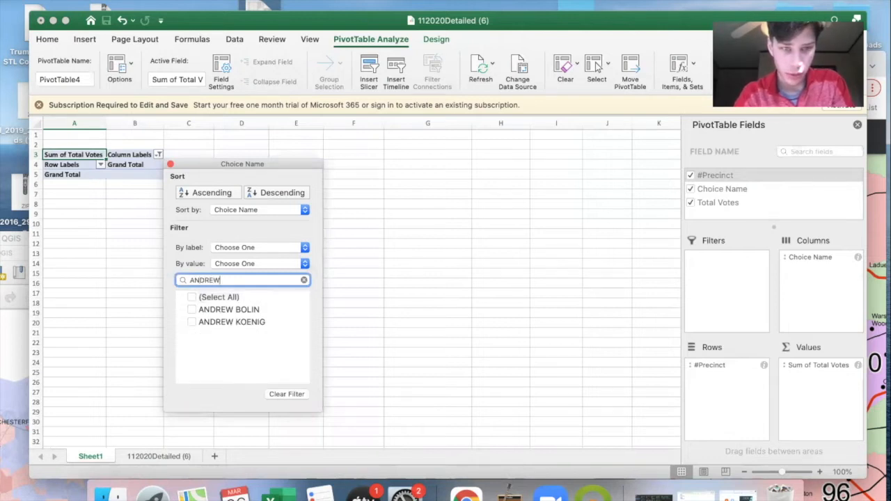
click(193, 321)
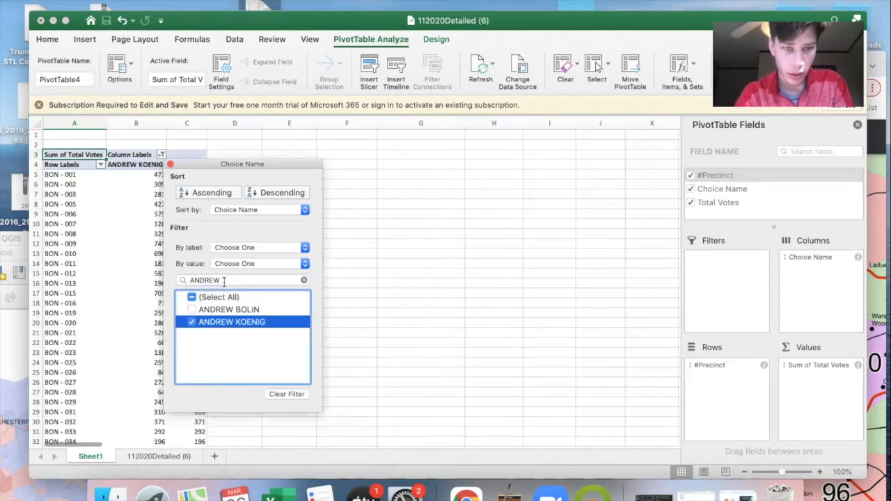
drag(224, 281, 191, 279)
text(DEB)
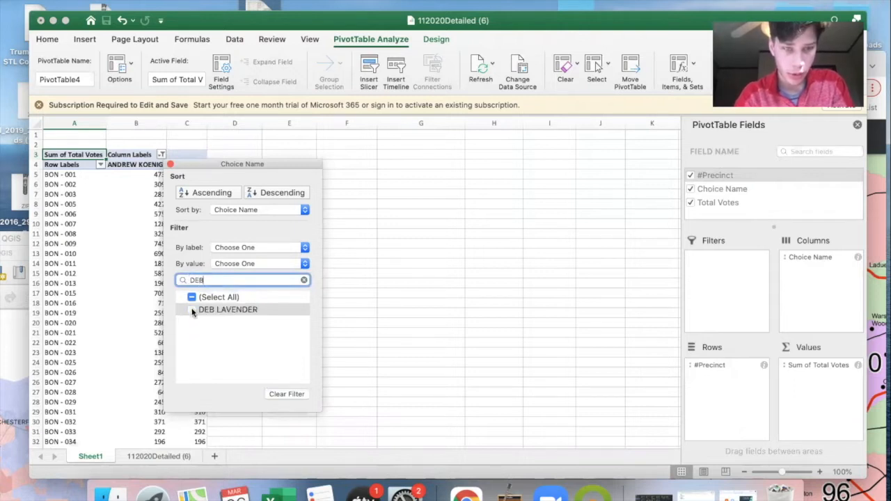
click(193, 310)
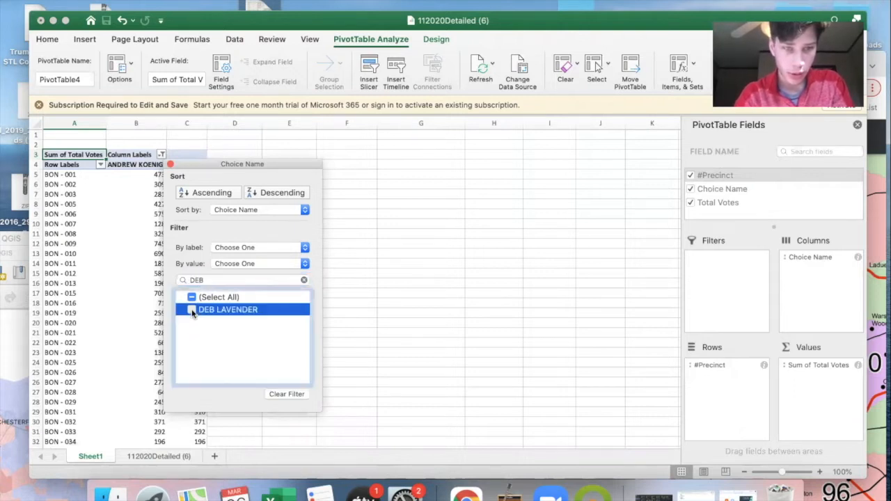
click(170, 165)
- Copy the PivotTable from the Row Labels header row through the Grand Total row into cell A1 of a new sheet
click(54, 165)
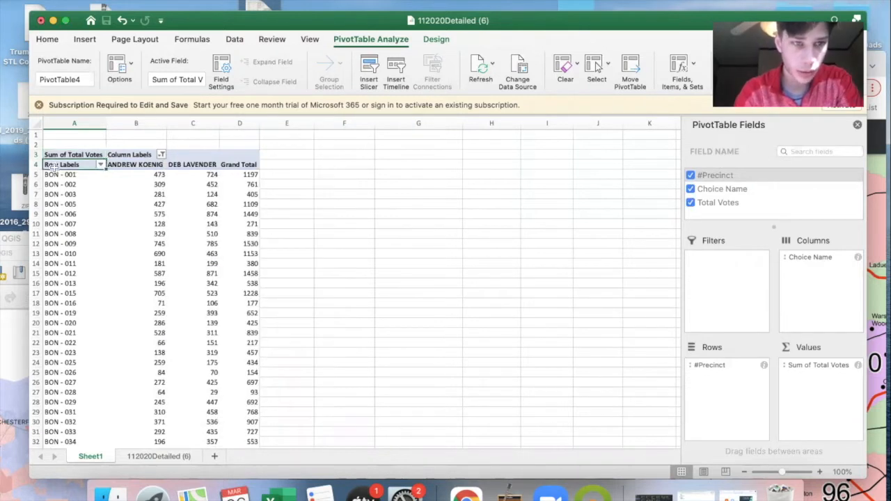
drag(132, 164, 250, 162)
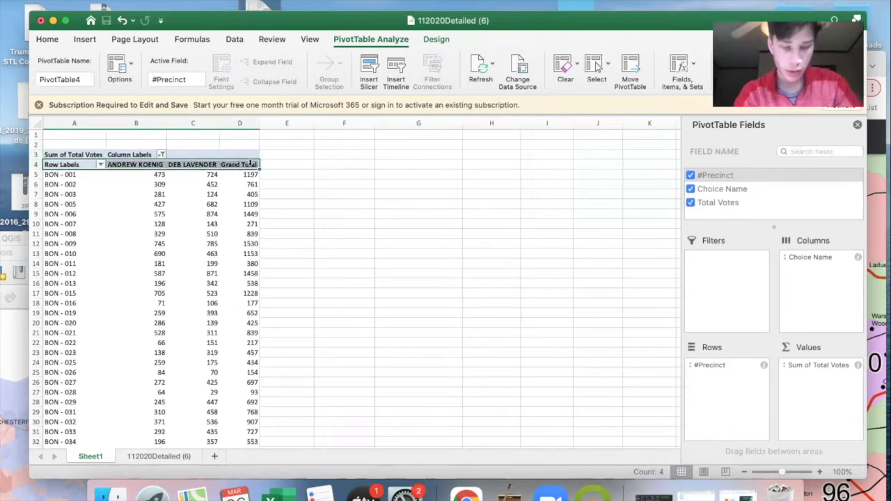
key(super+shift+Down)
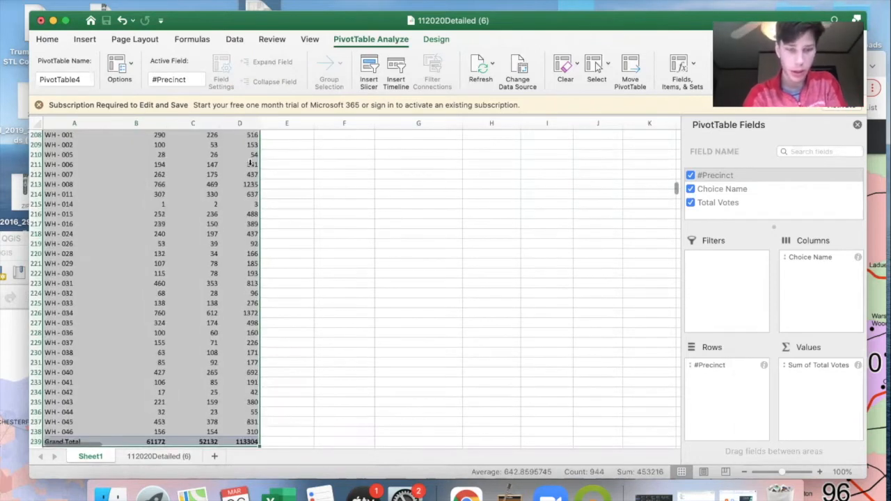
key(super+c)
scroll(295, 250, up, 20)
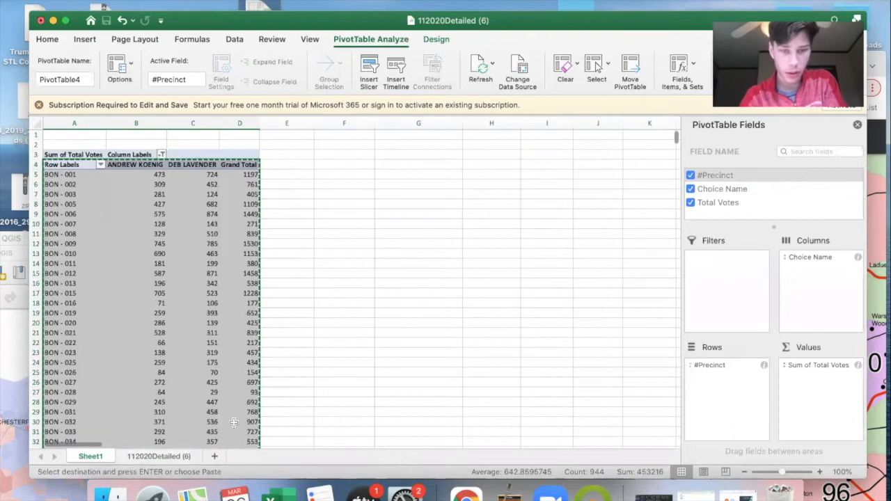
click(215, 457)
click(63, 136)
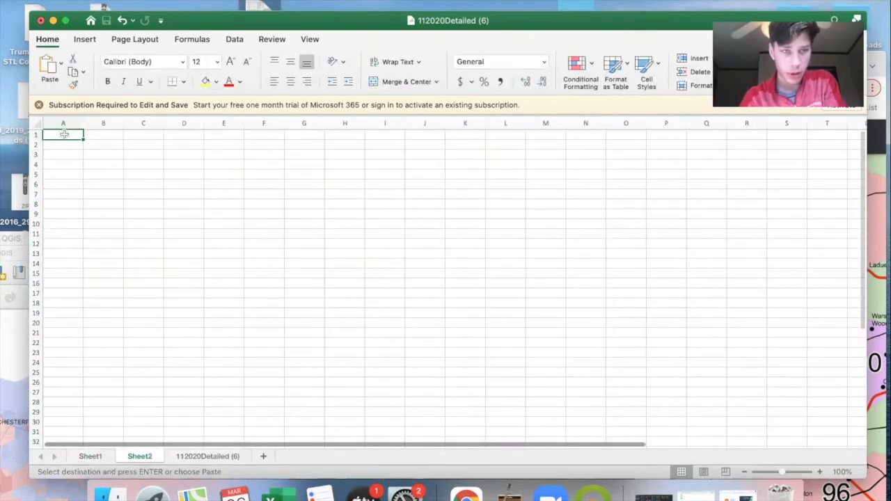
key(super+v)
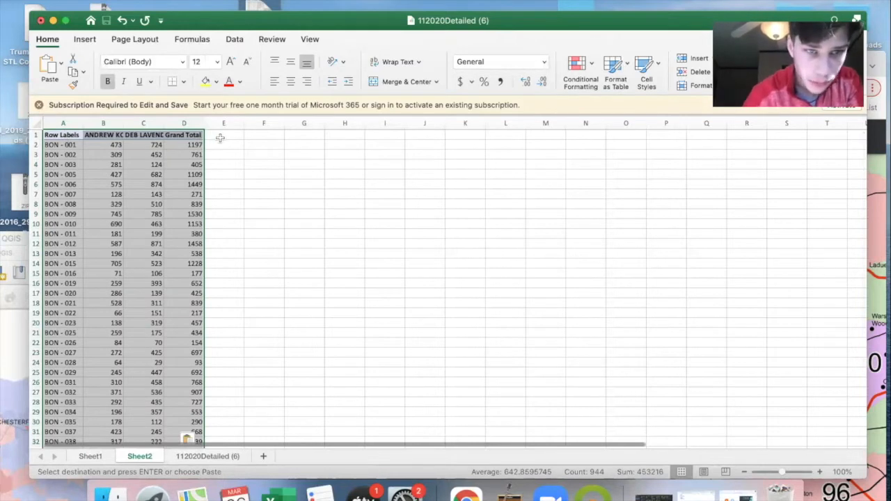
- Add the header MARGIN in cell E1, beside the Grand Total column
click(220, 138)
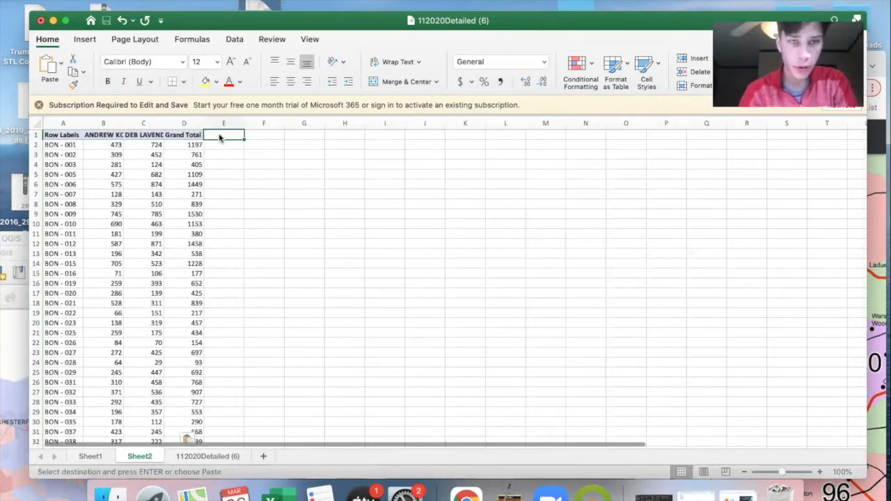
text(M)
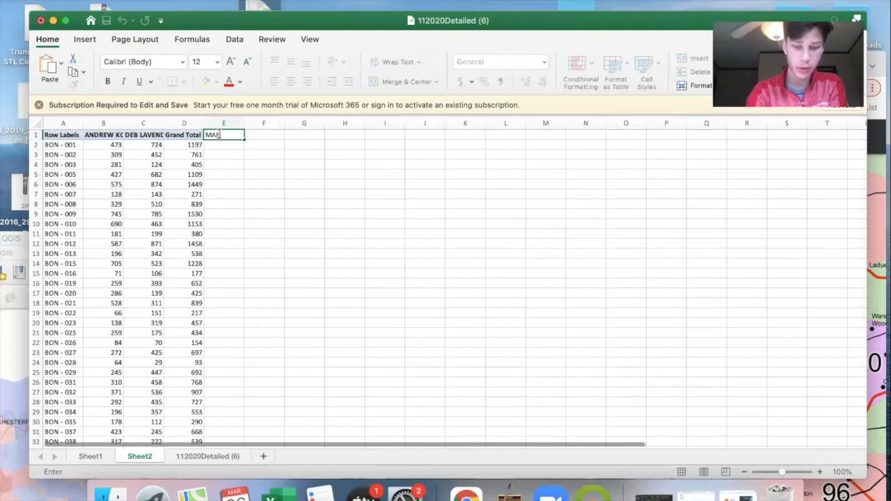
text(ARGIN)
key(Return)
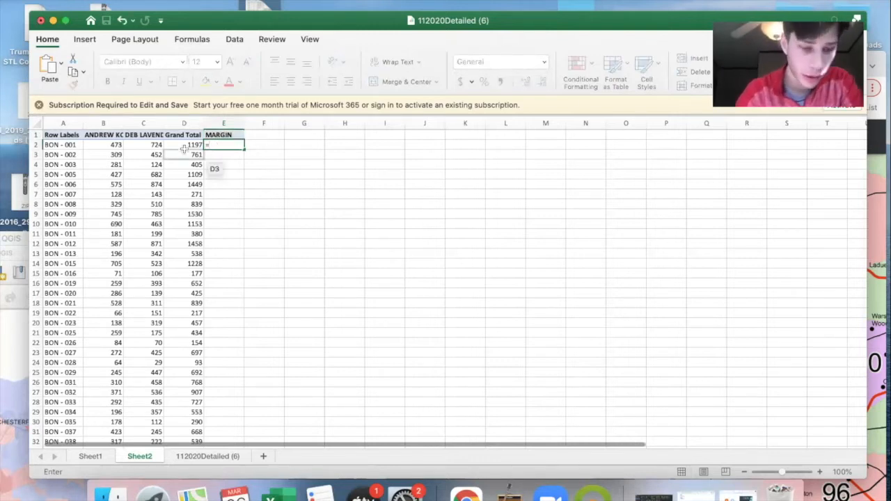
- Calculate the vote margin in E2 with =B2-C2 and fill the formula down the MARGIN column
click(115, 145)
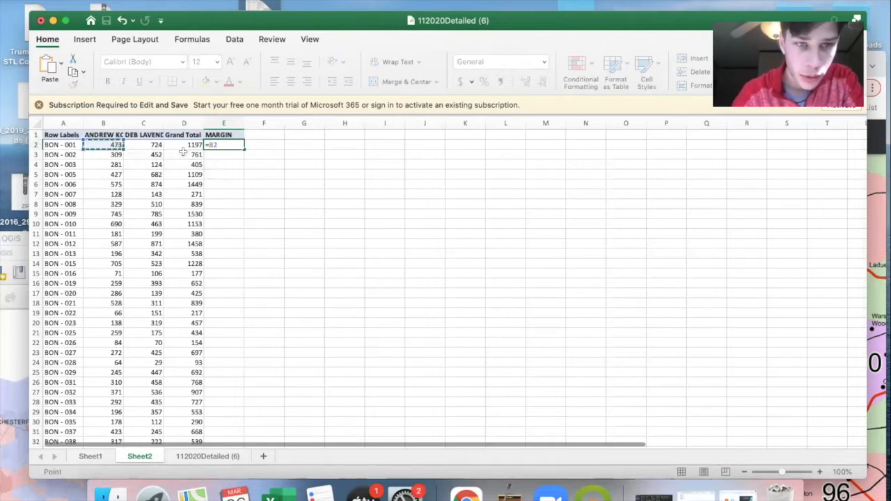
text(-)
click(142, 151)
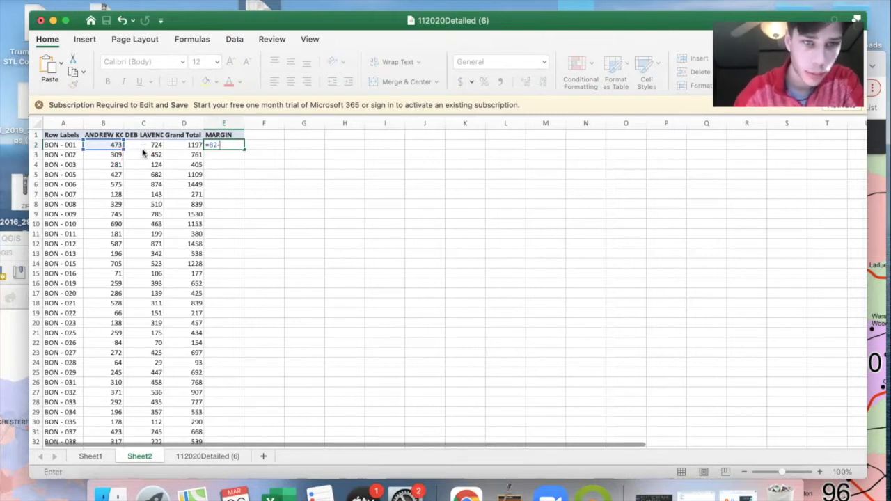
click(141, 145)
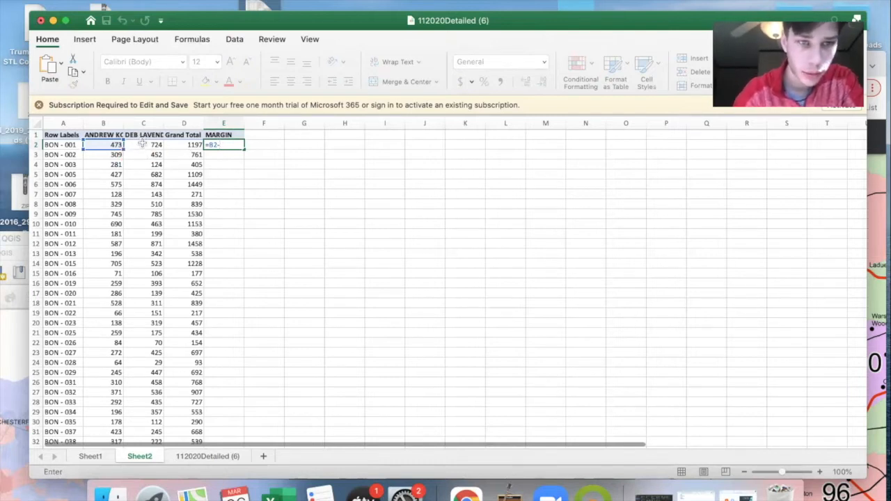
key(Return)
click(236, 139)
click(226, 146)
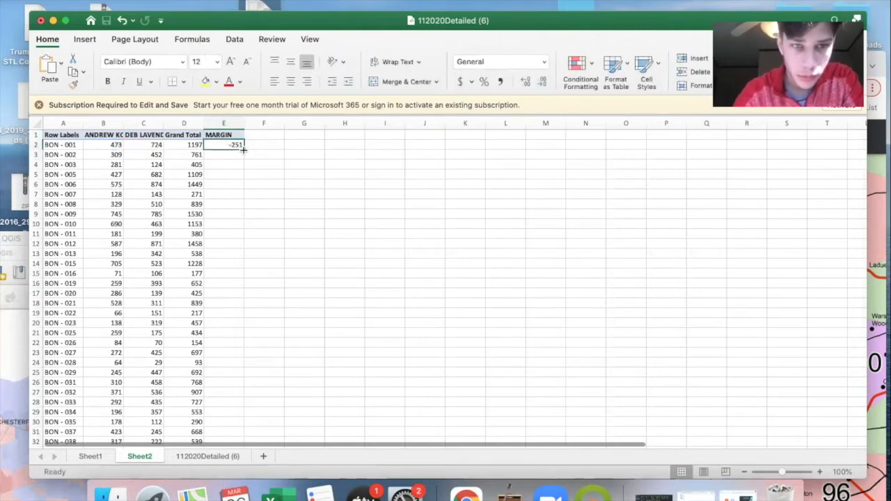
double_click(243, 149)
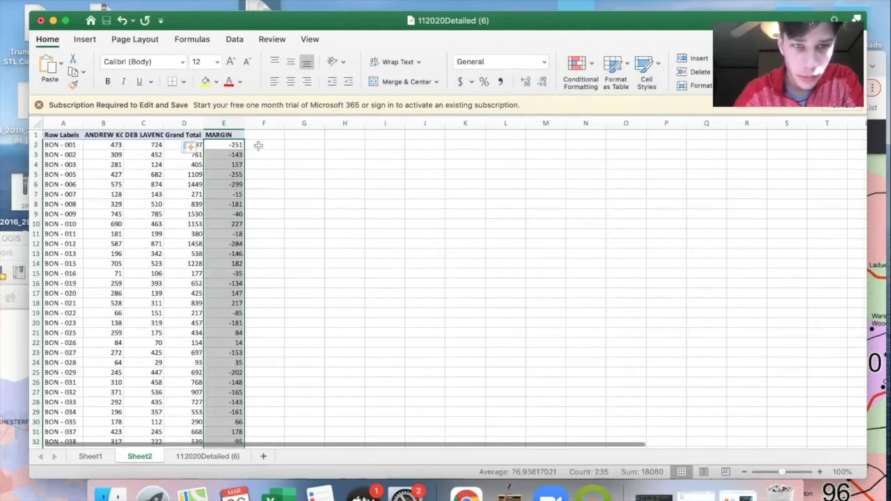
- Add the header %margin in cell F1, beside the MARGIN column
click(259, 144)
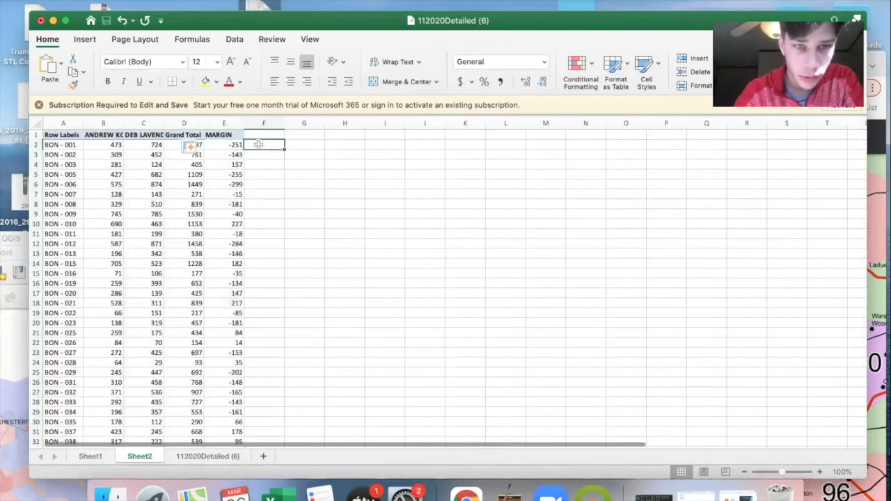
double_click(248, 135)
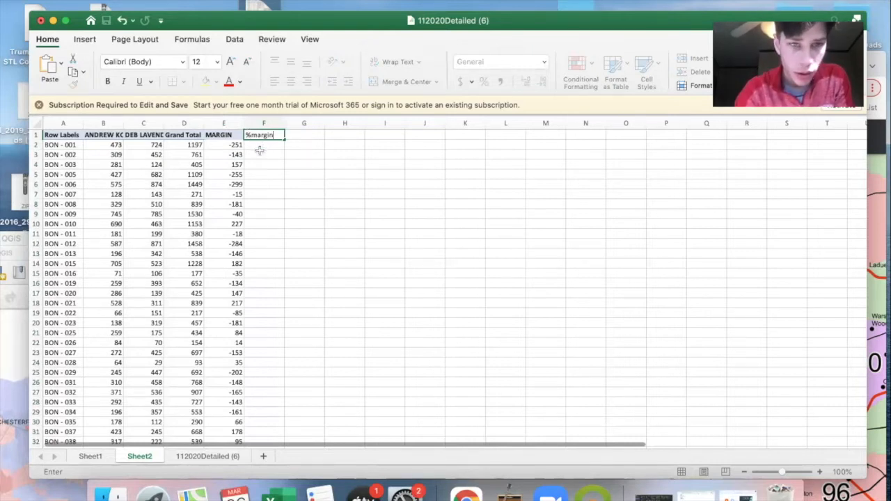
key(Return)
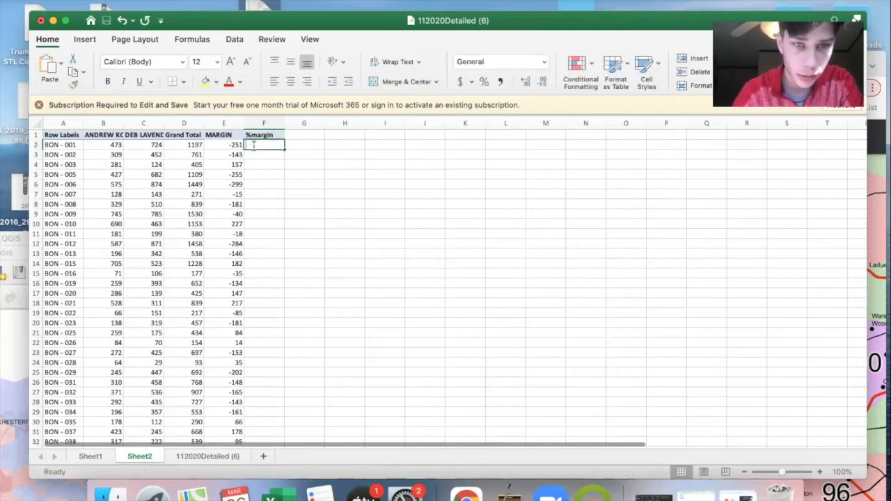
- Calculate the percentage margin in F2 with =E2/D2 and fill the formula down the %margin column
double_click(253, 146)
text(=)
click(226, 145)
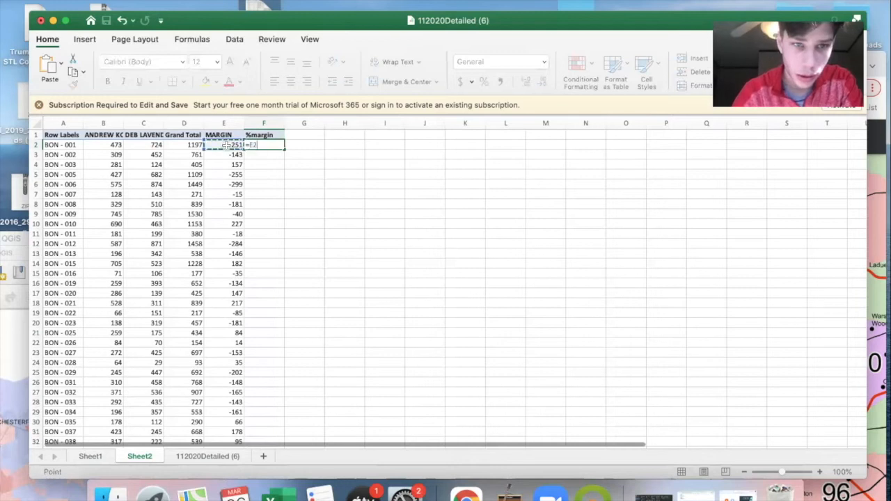
text(/)
click(186, 145)
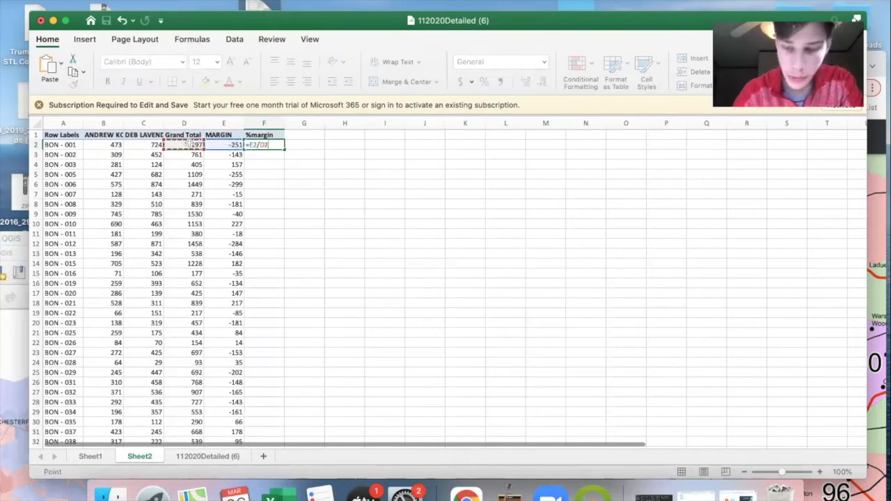
key(Return)
click(266, 144)
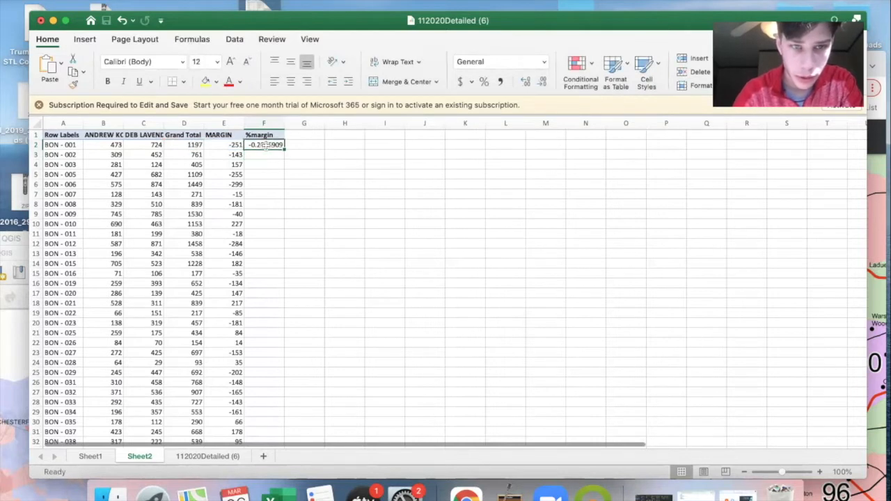
double_click(284, 149)
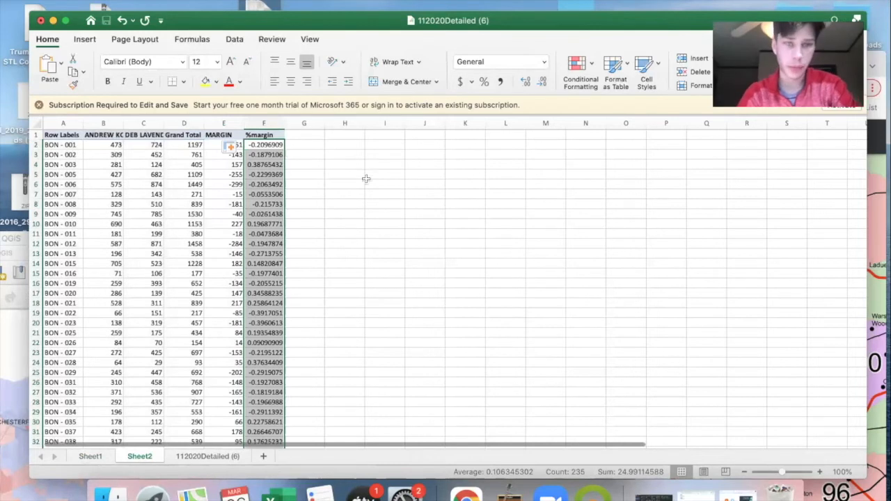
- Copy the whole table A1:F236, from the Row Labels header through the %margin column and the Grand Total row
click(50, 136)
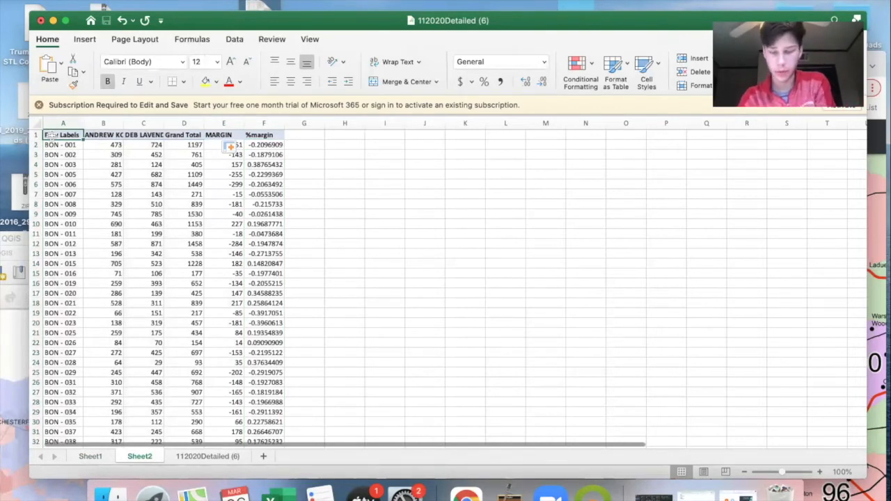
key(super+shift+Down)
key(super+shift+Right)
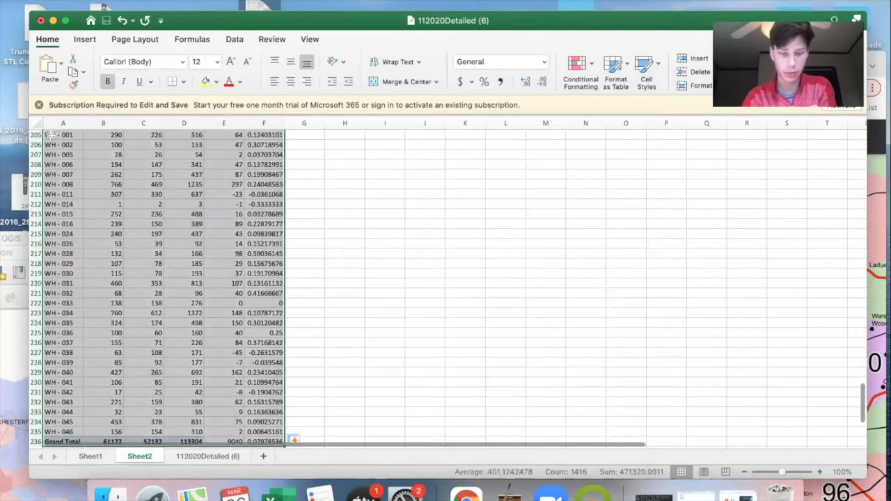
key(super+c)
scroll(52, 137, up, 7)
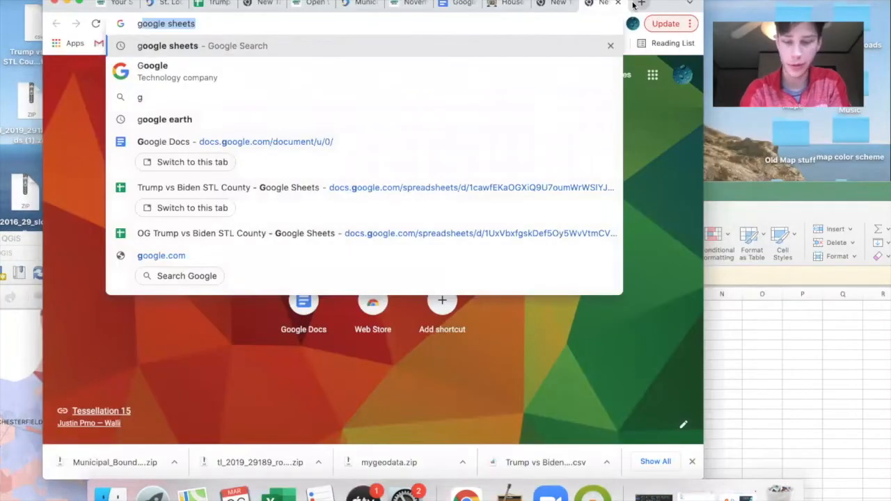
- Switch to Chrome, search for google sheets, open the Google Sheets sign-in result and create a blank spreadsheet
text(oogle sheets)
key(Return)
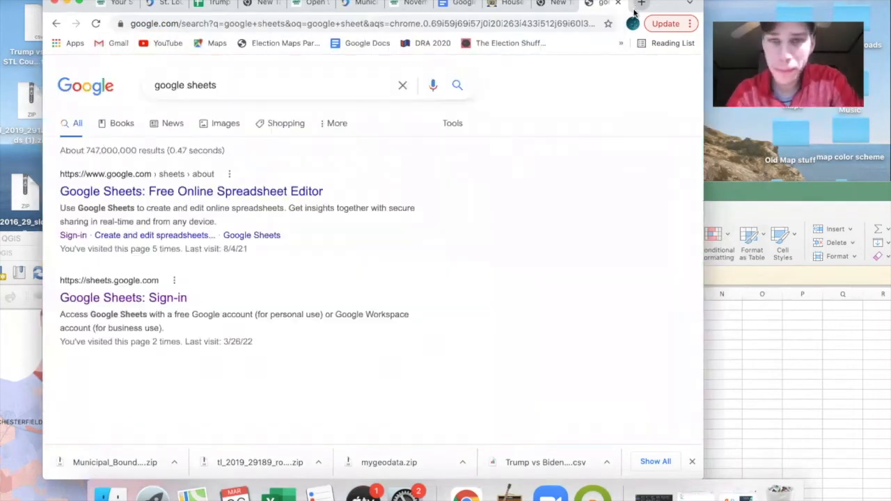
scroll(272, 229, down, 1)
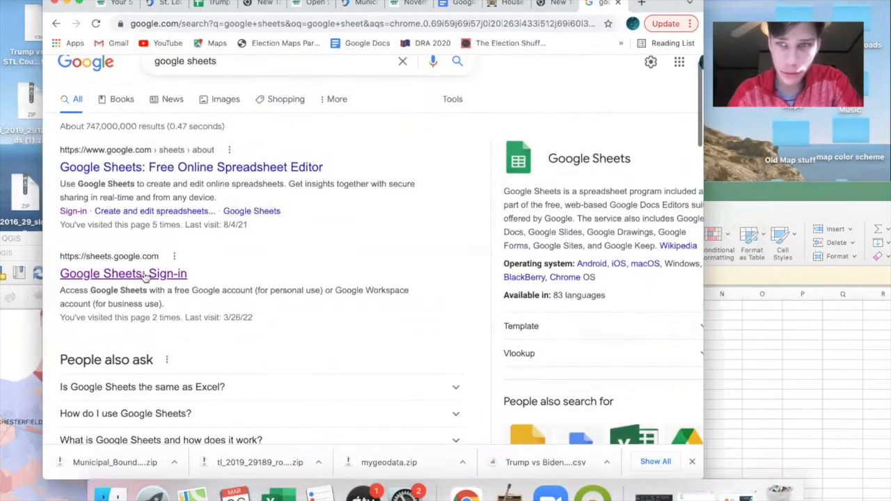
click(145, 275)
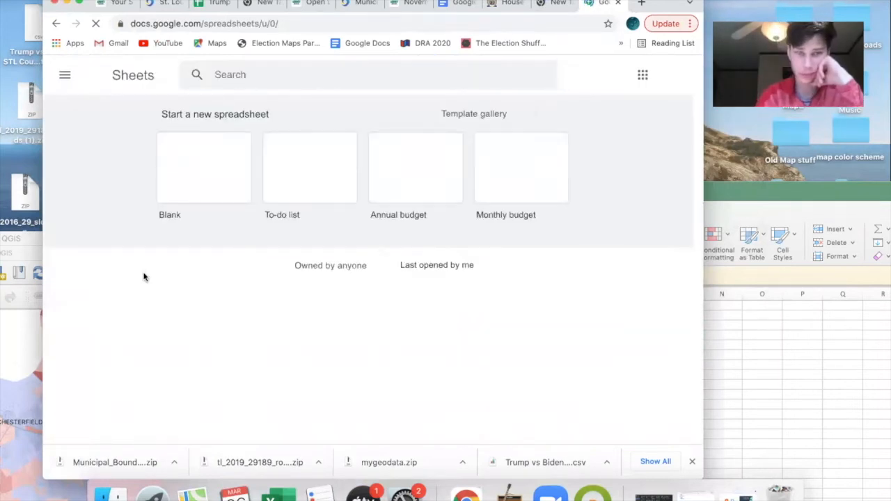
click(198, 189)
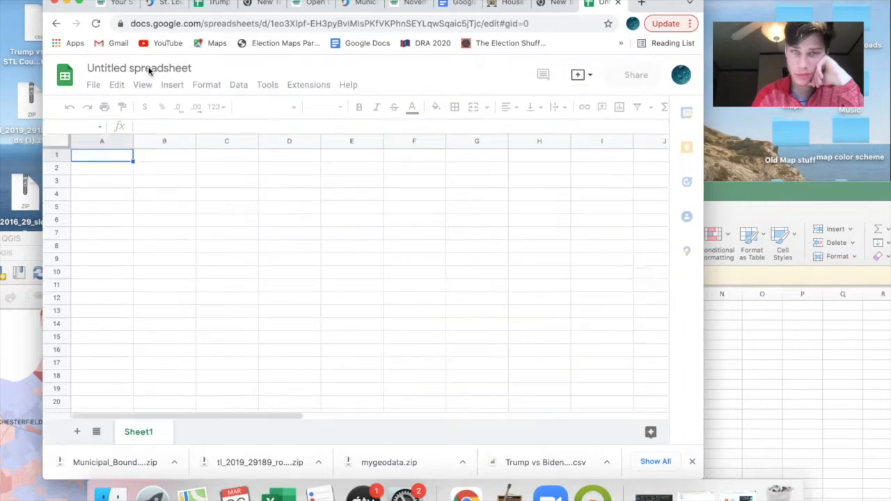
- Rename the untitled spreadsheet as Koenig vs Lavender
click(148, 67)
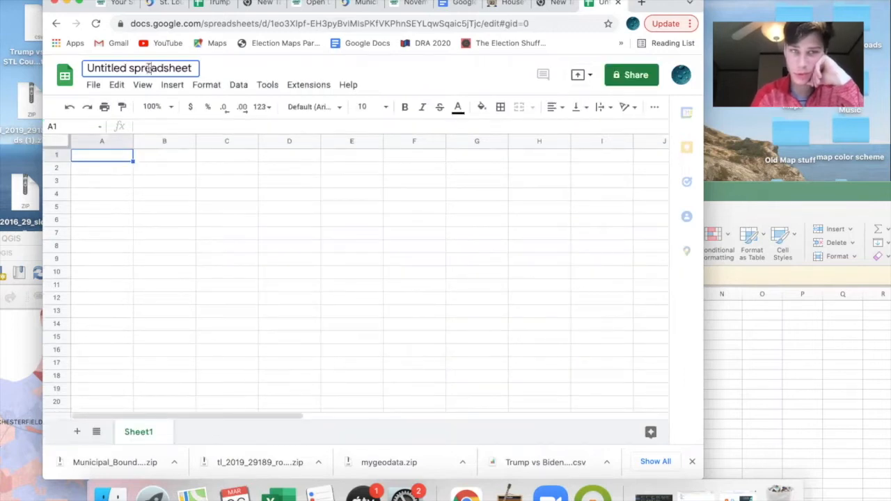
text(Koenig)
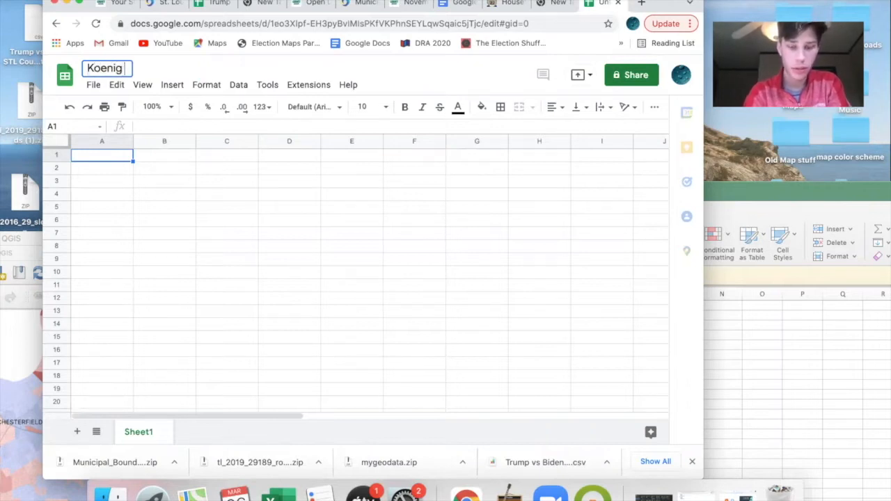
text( vs)
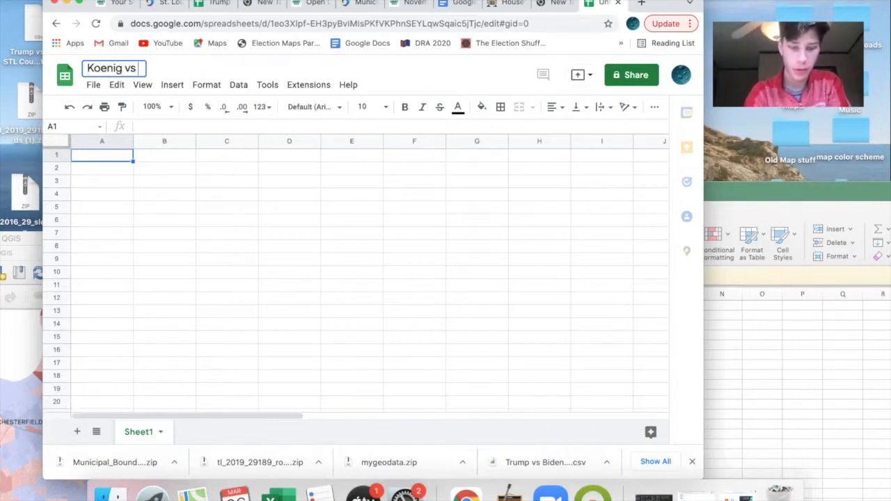
text( Lavender)
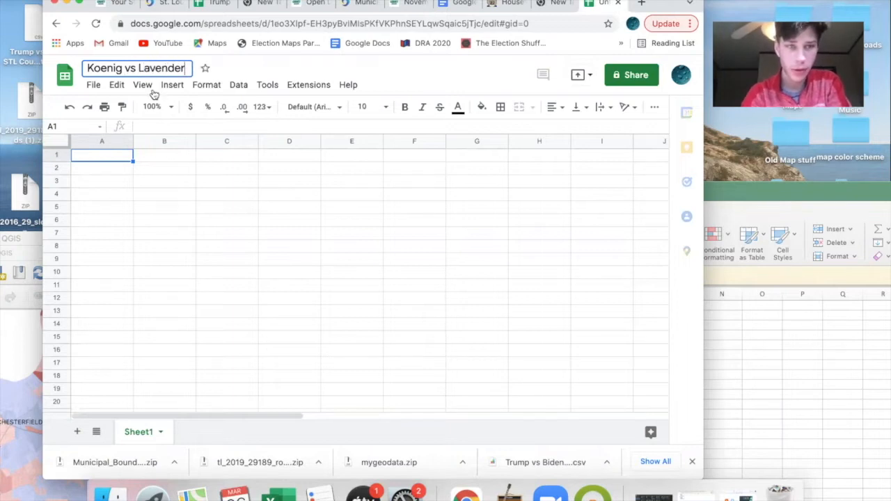
- Paste the copied vote table into the sheet starting at B1, leaving column A empty
click(145, 156)
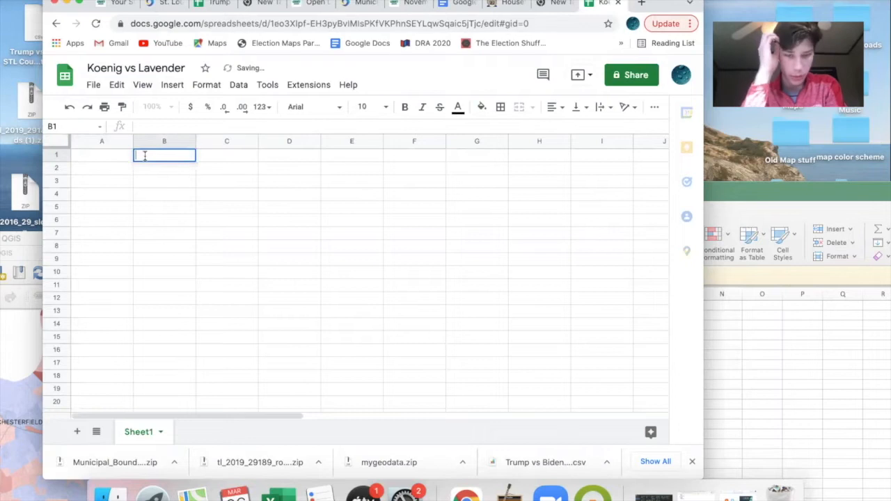
key(ctrl+v)
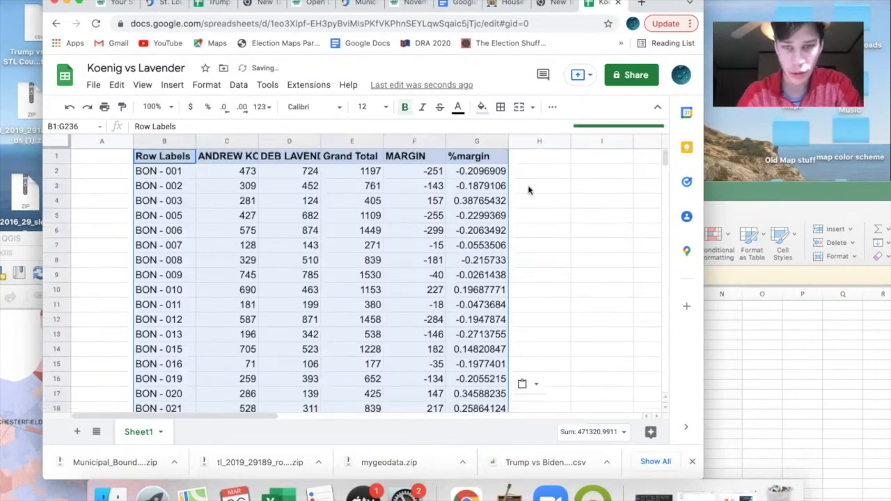
click(98, 158)
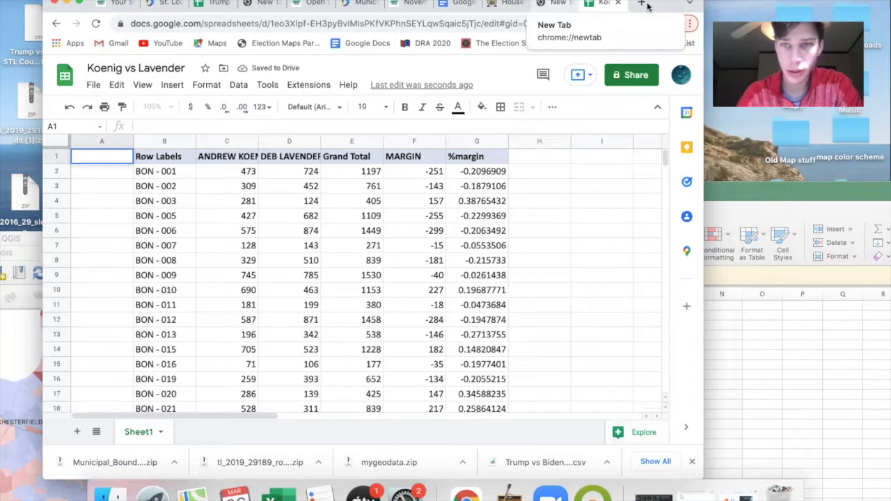
- Search for google sheets in a new browser tab, go to the sign-in result and open the Trump vs Biden STL County spreadsheet
key(super+t)
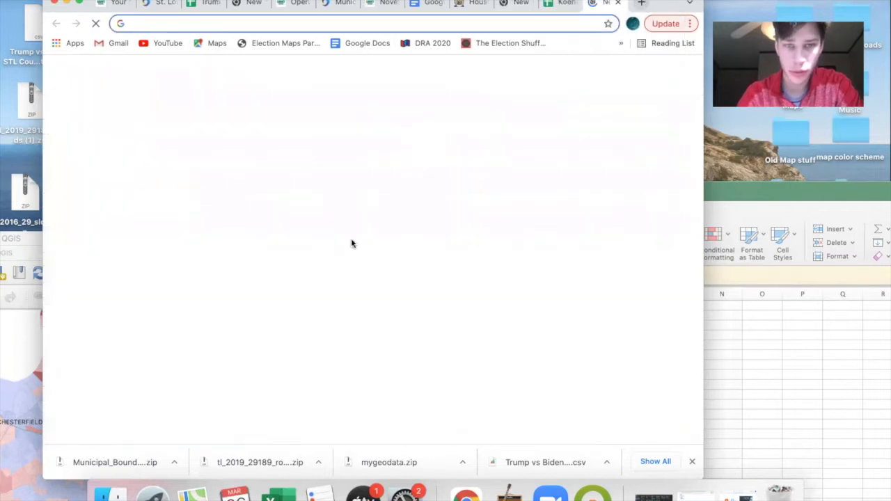
text(go)
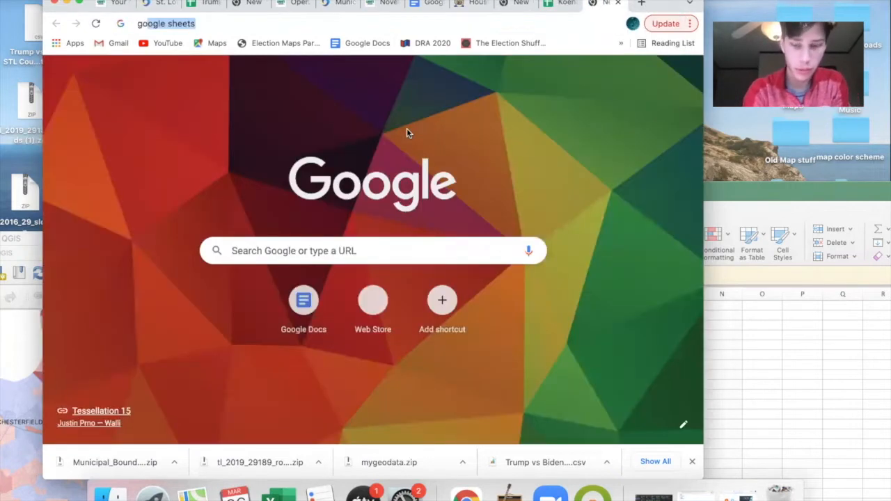
text(o)
key(Return)
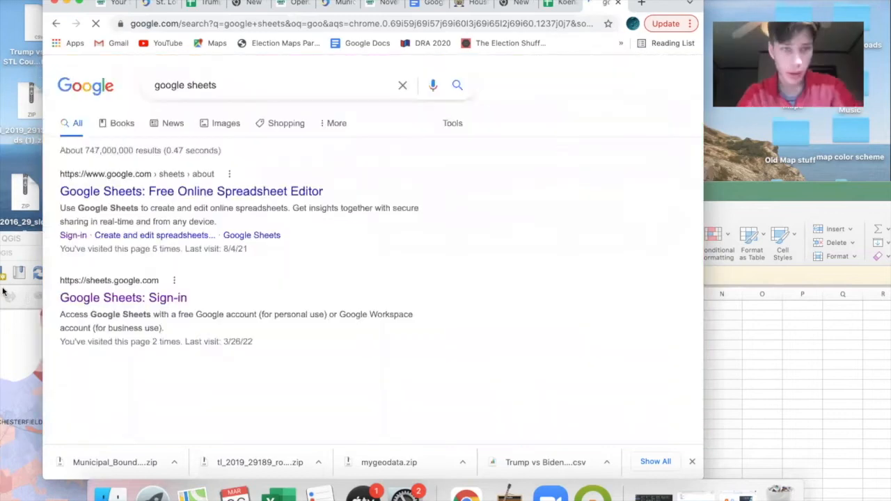
click(146, 306)
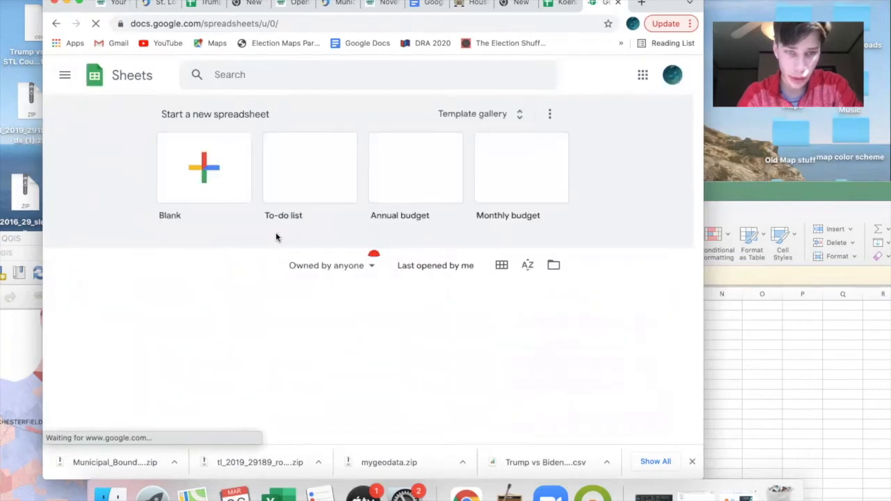
scroll(279, 265, down, 2)
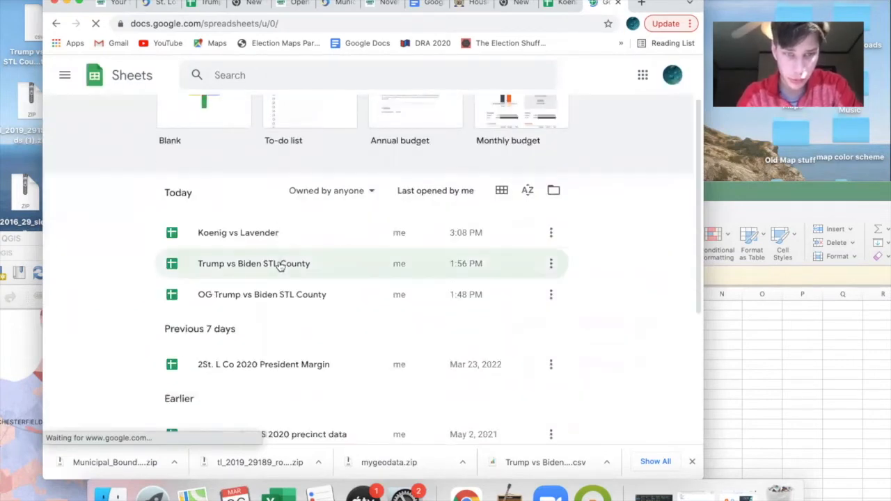
click(279, 265)
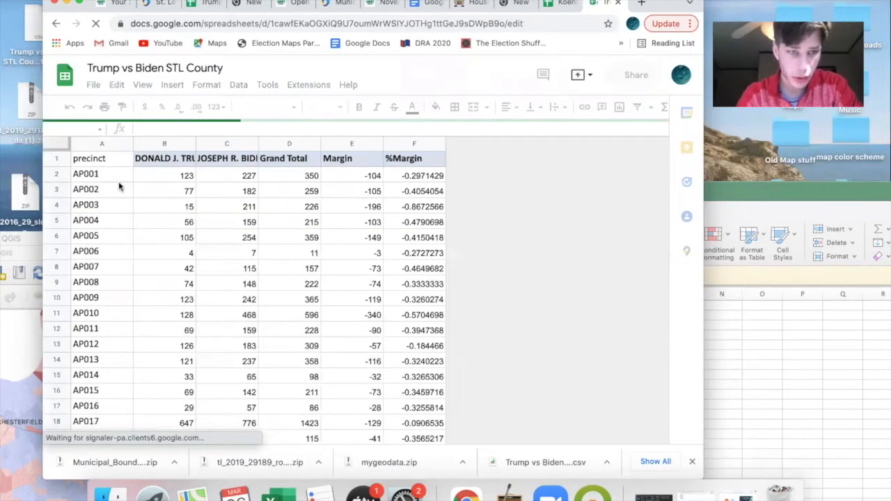
- Compare how precinct codes are written in the Trump vs Biden STL County and Koenig vs Lavender sheets
scroll(118, 186, down, 3)
scroll(119, 192, down, 10)
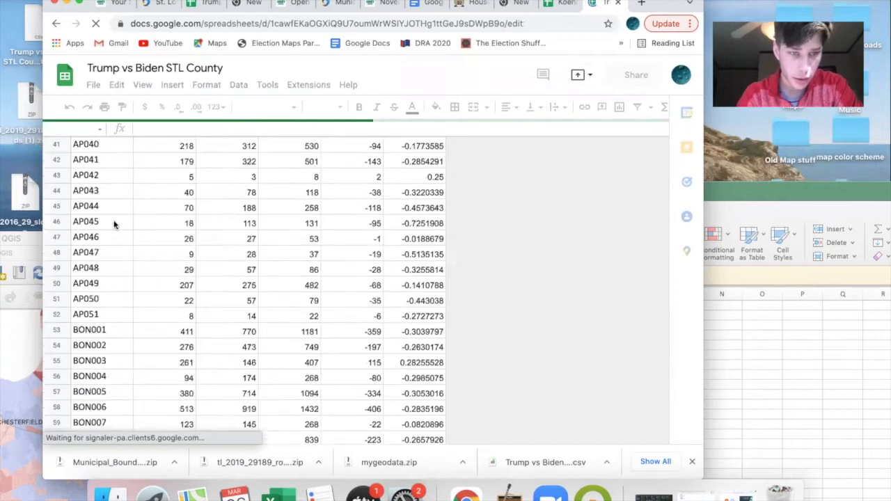
key(ctrl+shift+Tab)
scroll(217, 284, down, 10)
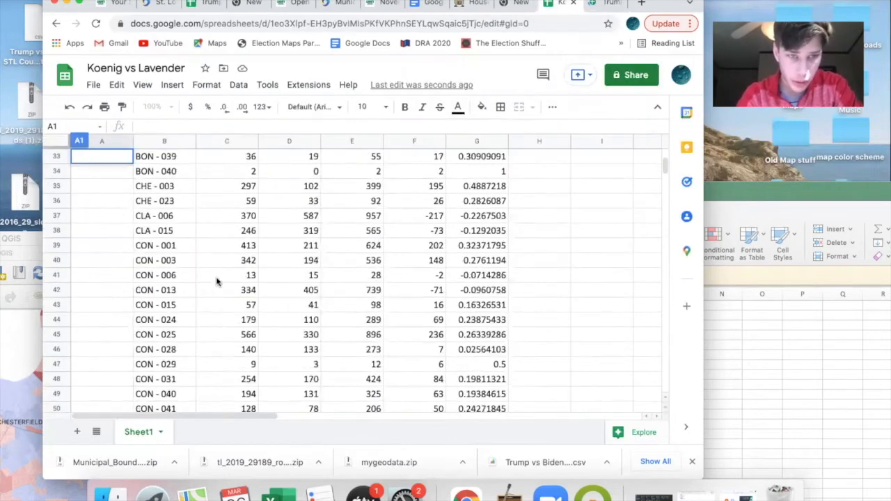
click(597, 5)
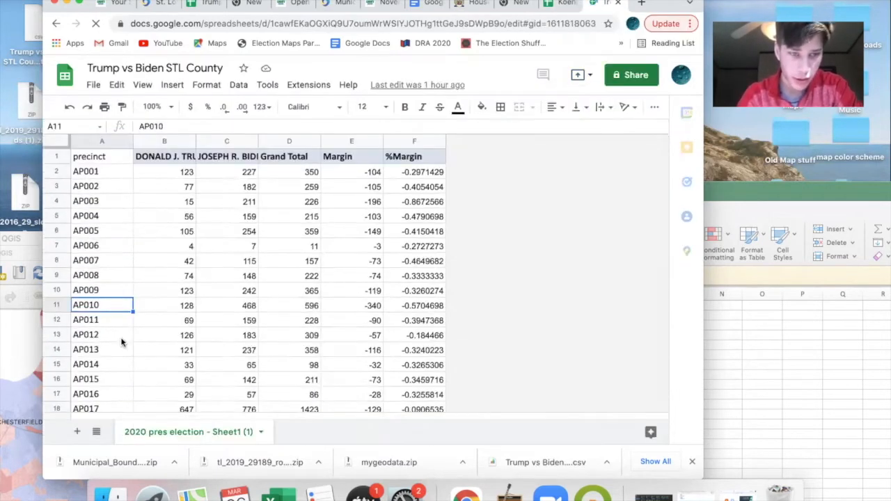
scroll(122, 341, down, 5)
scroll(122, 342, down, 15)
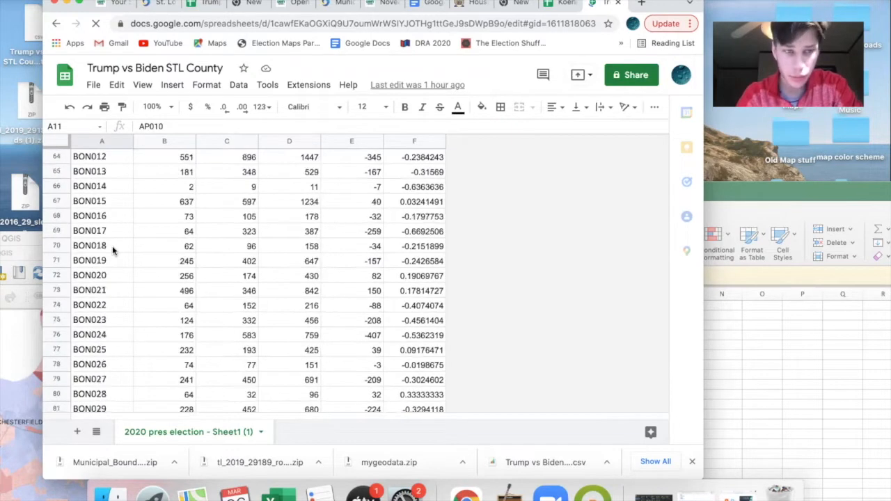
- Copy the BON precinct codes into column A of Koenig vs Lavender and shift misaligned codes to match the row labels beside them
scroll(112, 246, up, 6)
click(109, 172)
drag(108, 379, 94, 418)
scroll(108, 383, down, 8)
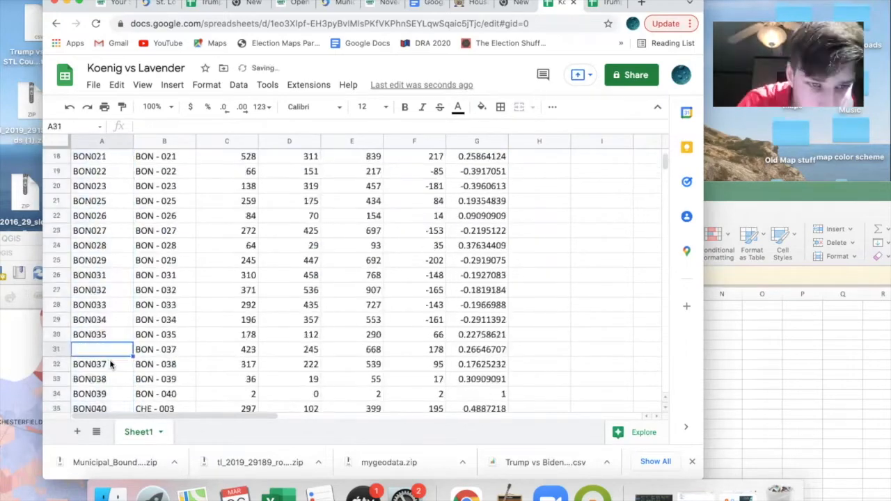
drag(102, 350, 93, 142)
key(super+x)
key(super+v)
- Continue column A through the CON precincts, entering CON042, pasting the matching codes and clearing those without a matching row
text(CON042)
scroll(102, 330, down, 3)
click(101, 363)
text(\)
scroll(102, 330, down, 3)
click(111, 243)
key(super+v)
click(88, 350)
drag(91, 408, 107, 277)
scroll(92, 241, up, 10)
key(Delete)
scroll(102, 245, down, 1)
scroll(104, 278, down, 6)
- Copy further precinct codes from Trump vs Biden STL County into column A, down to MR022 beside MR - 022
click(611, 4)
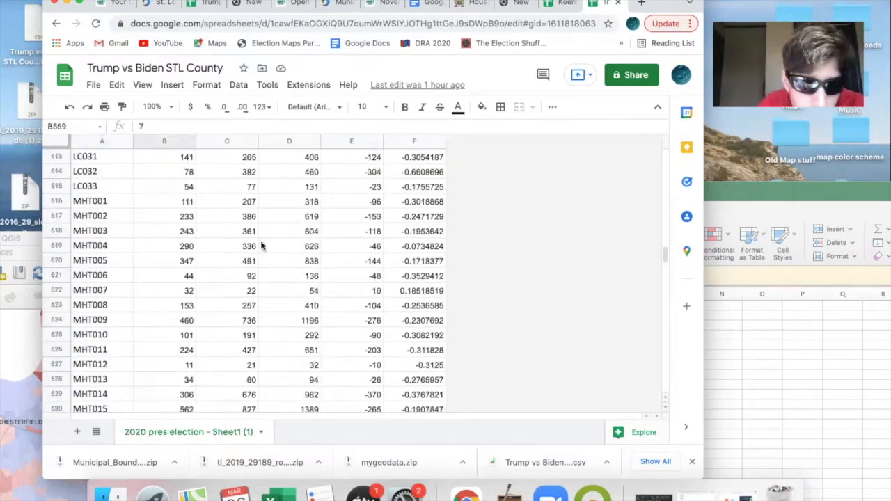
click(560, 3)
key(super+v)
click(99, 291)
key(super+v)
scroll(101, 320, down, 3)
click(111, 379)
click(612, 3)
click(560, 4)
key(super+v)
click(104, 394)
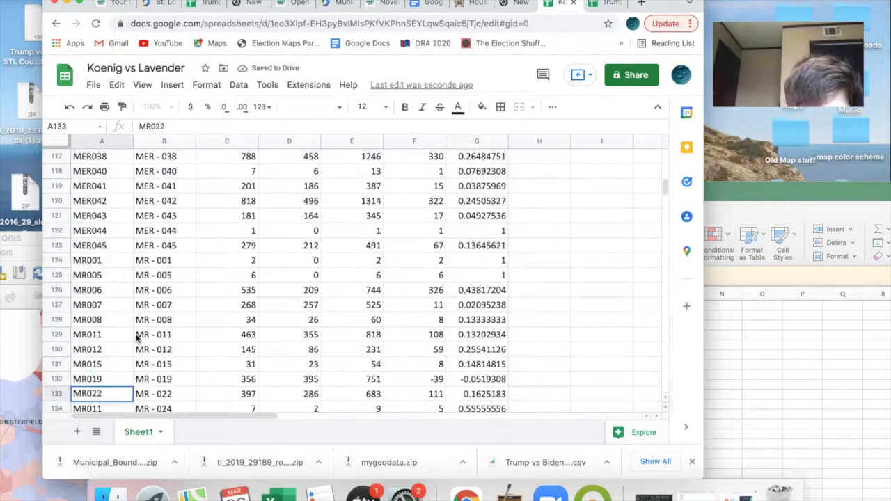
- Fill column A with the remaining precinct codes, down to WH046 beside WH - 046, and clear the surplus ones
double_click(103, 319)
click(612, 4)
click(559, 4)
key(super+v)
drag(666, 193, 667, 183)
key(super+v)
scroll(102, 335, down, 5)
drag(102, 380, 102, 397)
click(611, 4)
drag(101, 230, 122, 316)
click(560, 4)
key(super+v)
key(Delete)
click(603, 275)
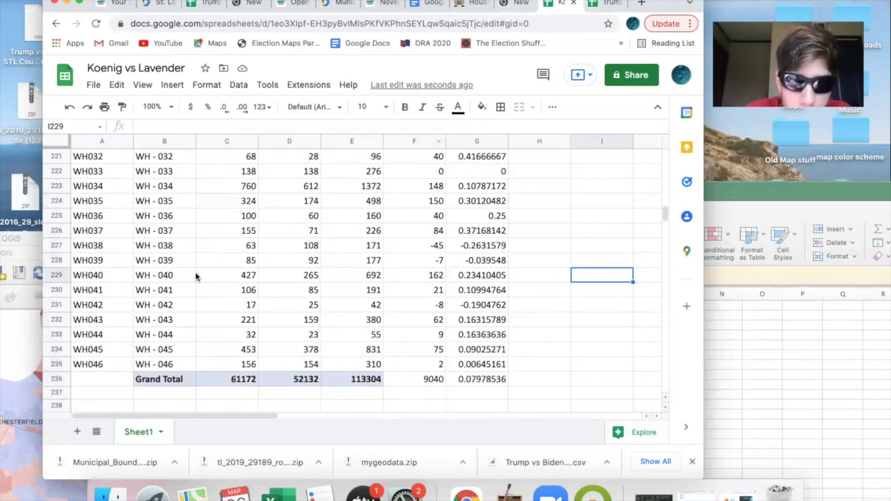
- Check the sheet's totals against State Senate District 15 in the November 3, 2020 Official Results PDF, searching it for deb
scroll(195, 275, up, 20)
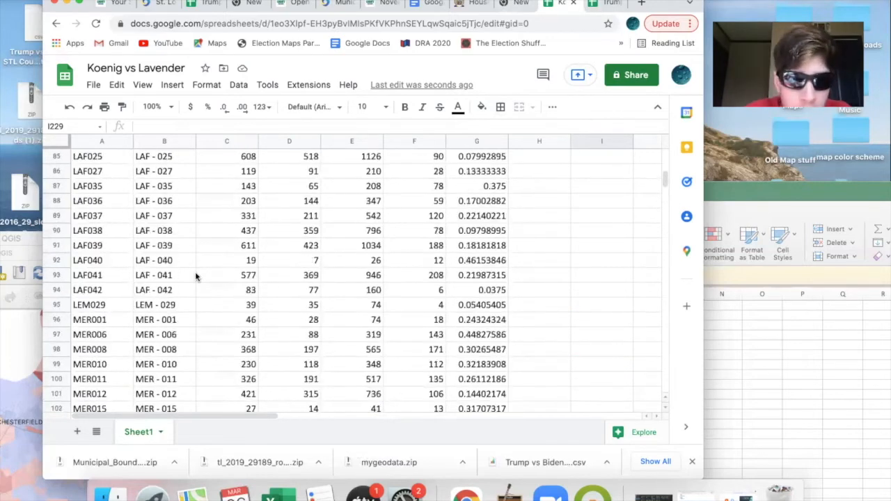
scroll(195, 275, down, 20)
scroll(195, 275, down, 10)
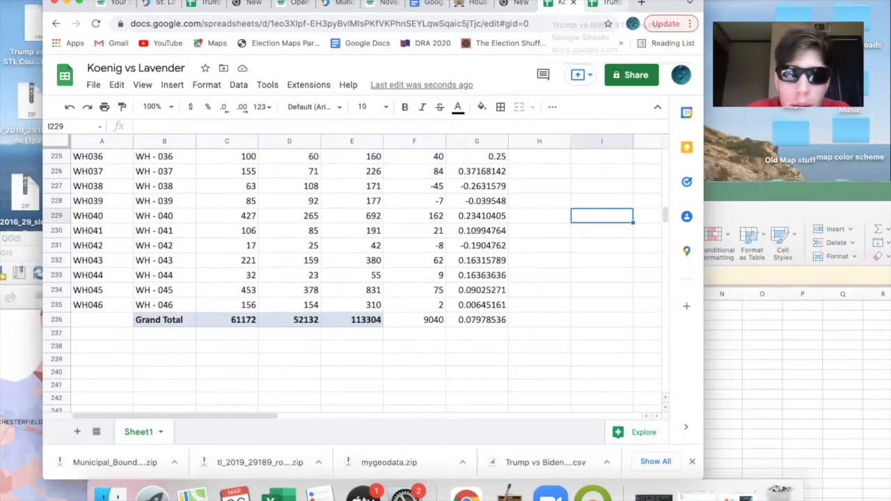
click(372, 4)
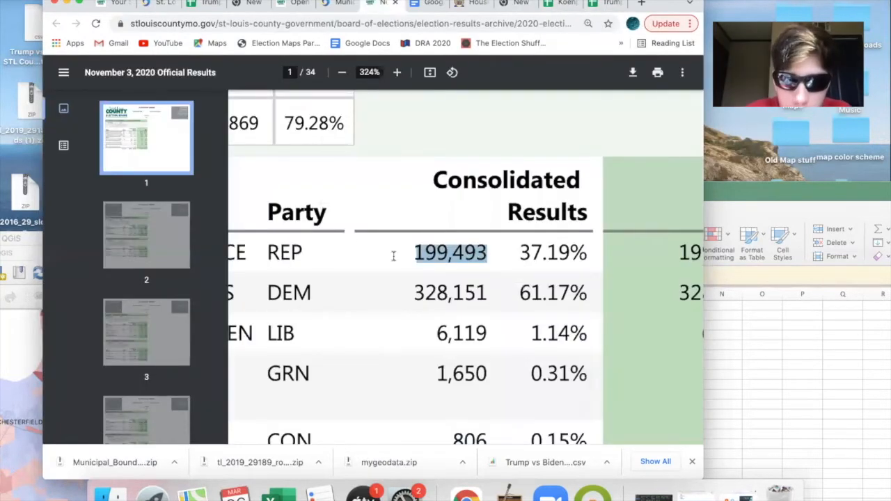
ctrl+scroll(394, 255, down, 5)
scroll(394, 254, down, 10)
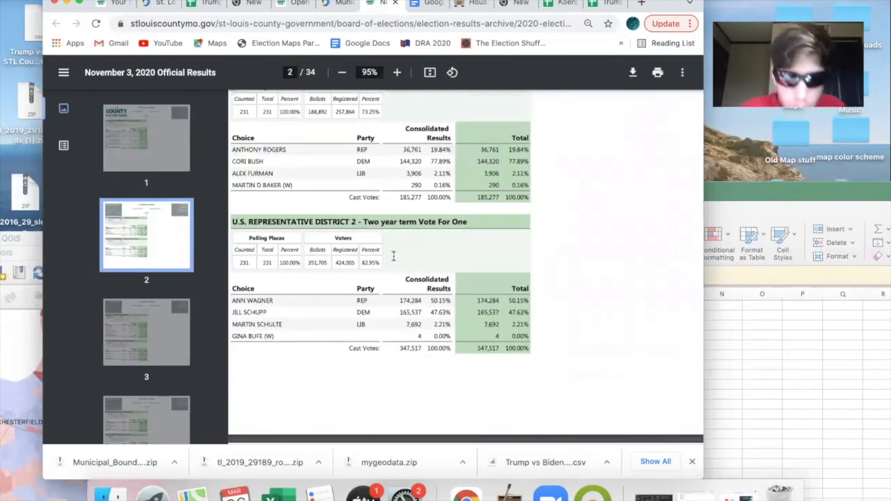
key(ctrl+f)
text(deb)
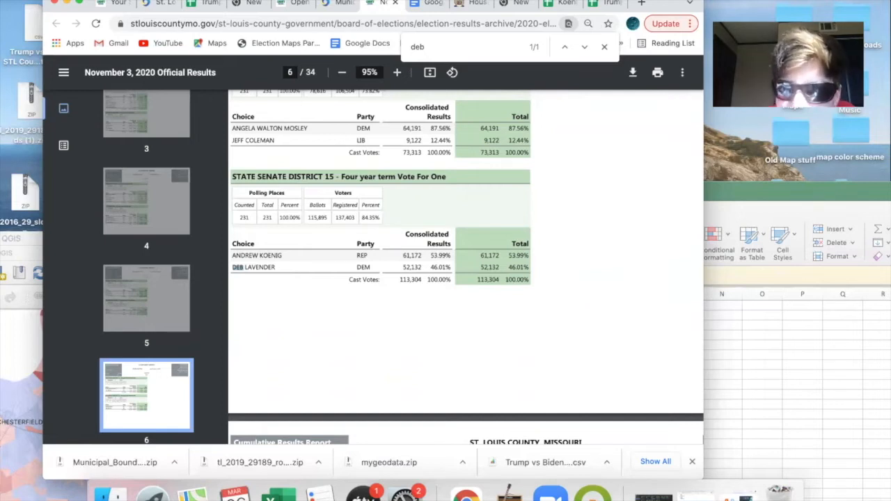
- Download the Koenig vs Lavender sheet as comma-separated values and place the CSV file on the desktop
click(606, 4)
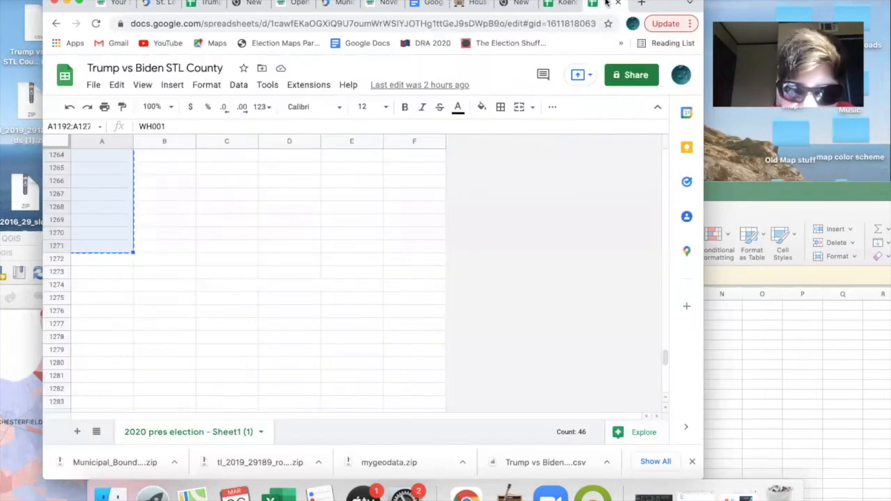
click(560, 5)
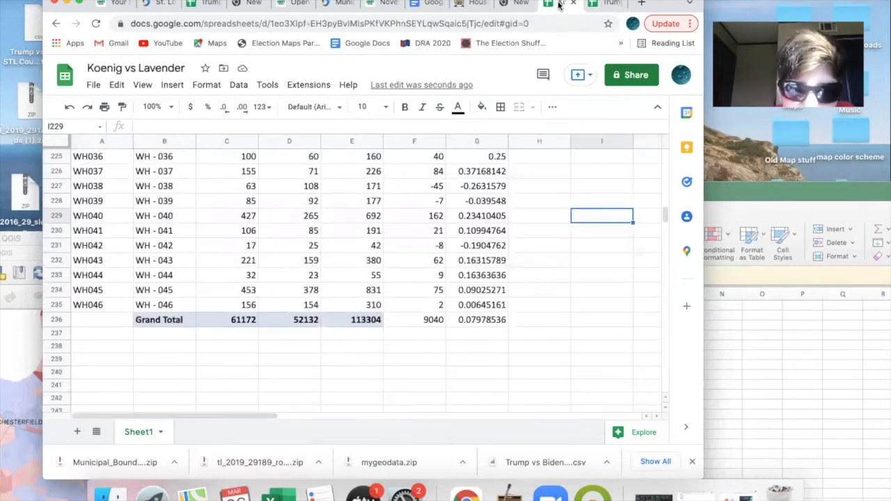
click(204, 348)
scroll(203, 348, up, 10)
scroll(204, 348, up, 20)
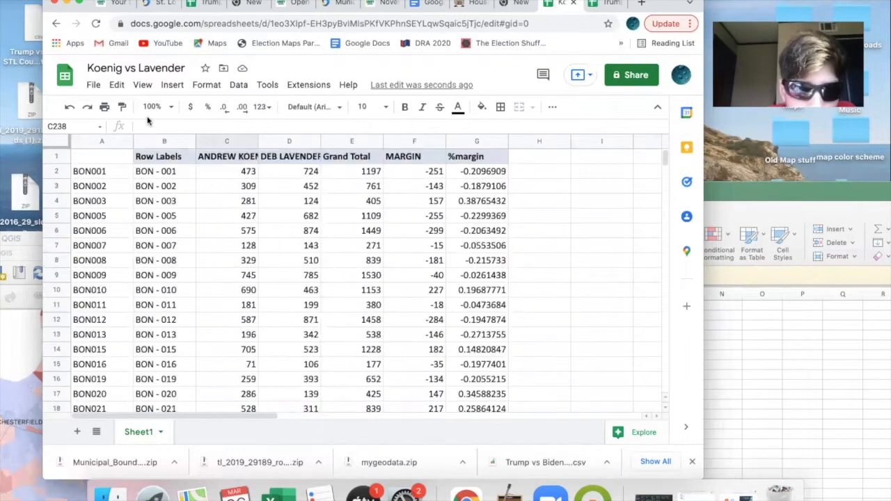
click(92, 85)
mouse_move(169, 240)
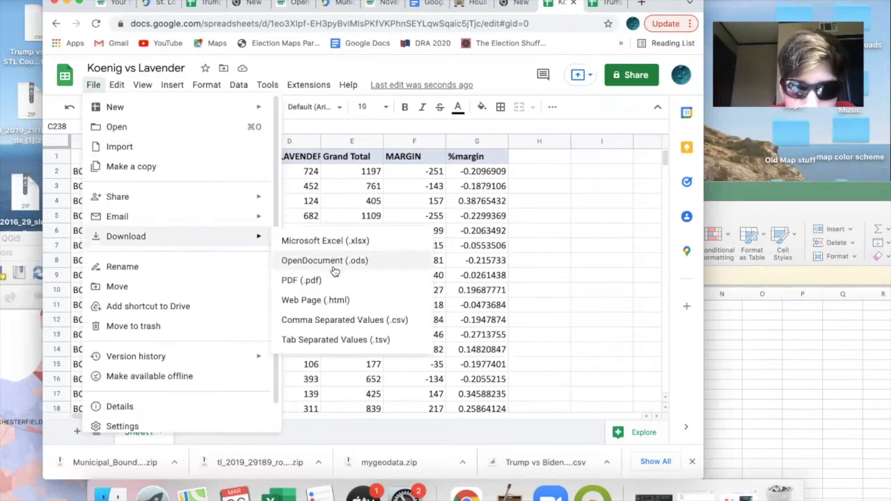
click(332, 321)
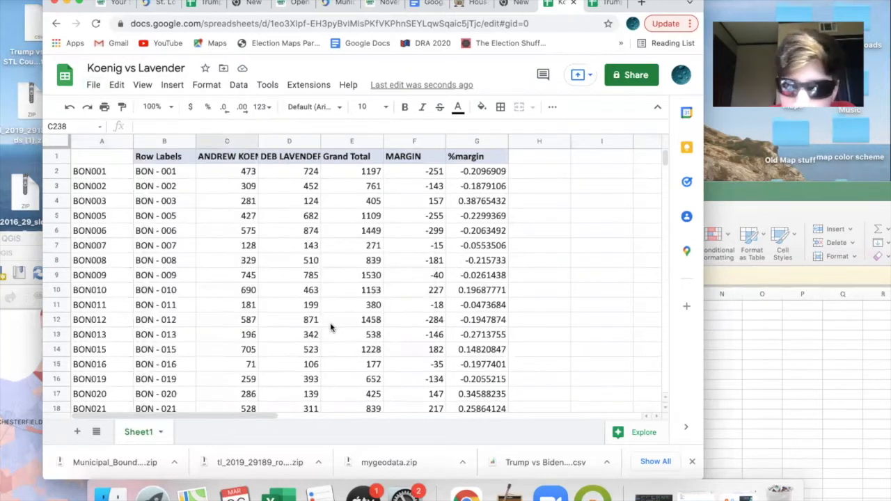
drag(64, 9, 424, 8)
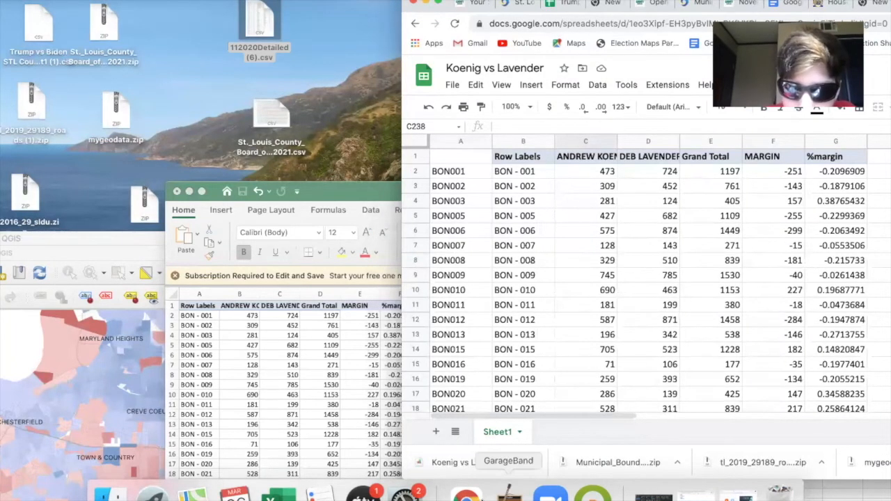
drag(471, 462, 80, 179)
- Switch to QGIS and close the Trump vs Biden Stl County project window
click(113, 244)
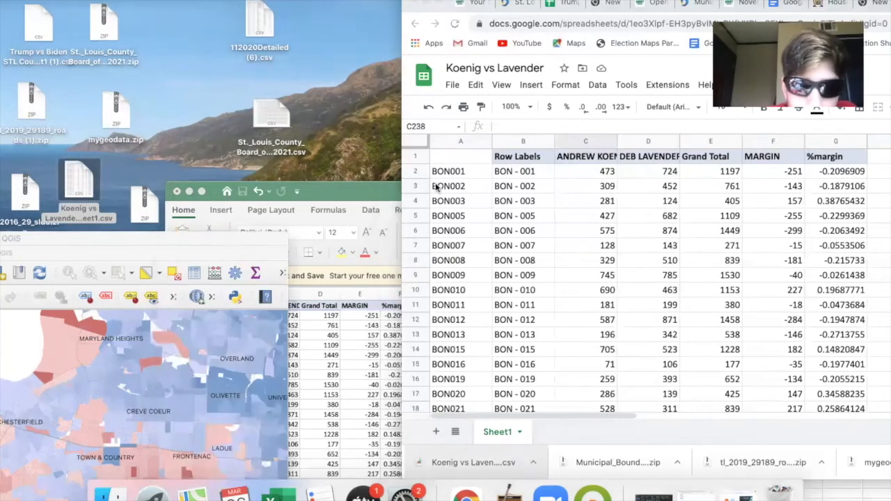
double_click(153, 239)
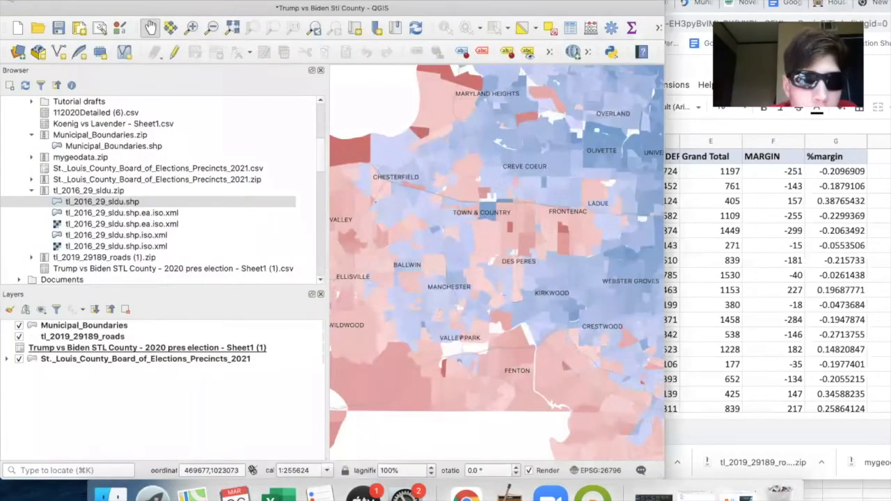
click(10, 4)
click(400, 250)
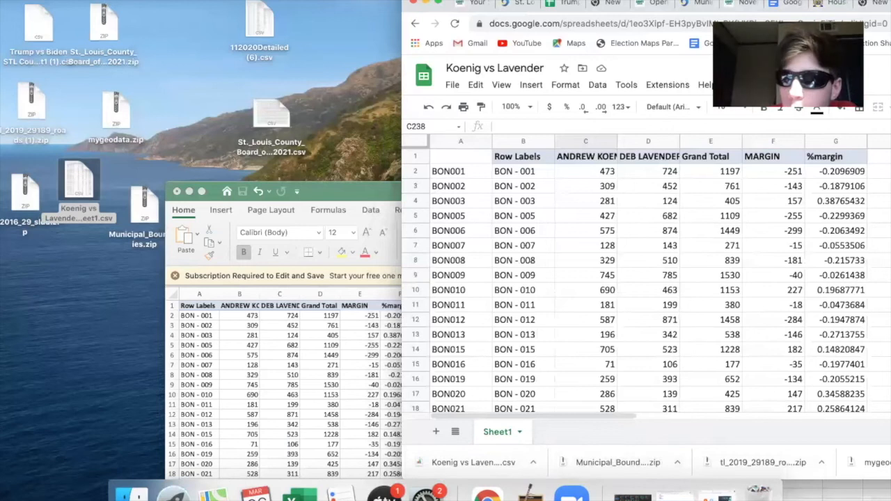
- Launch QGIS and move its blank project window clear of the screen edge
key(super+space)
text(qgis\)
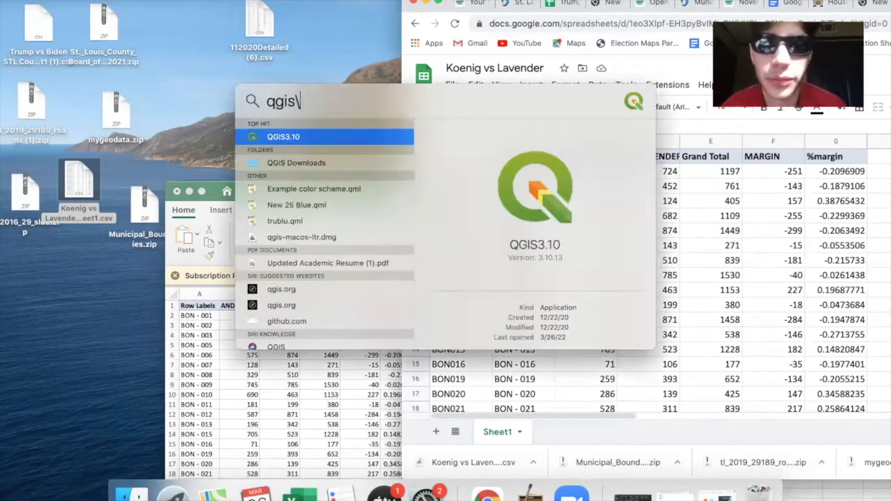
key(Return)
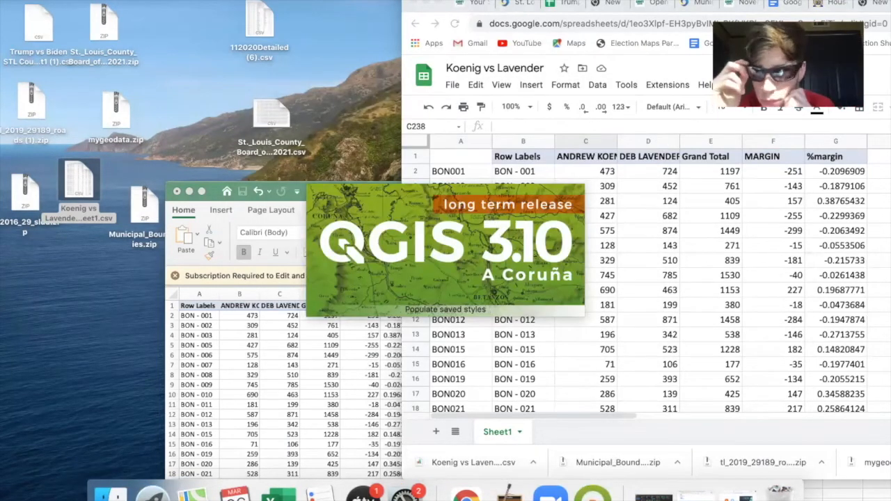
double_click(422, 346)
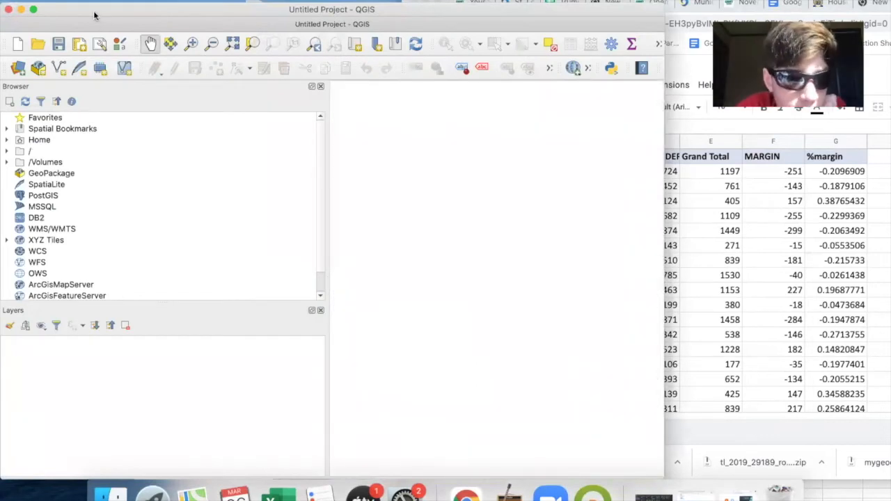
drag(95, 15, 147, 12)
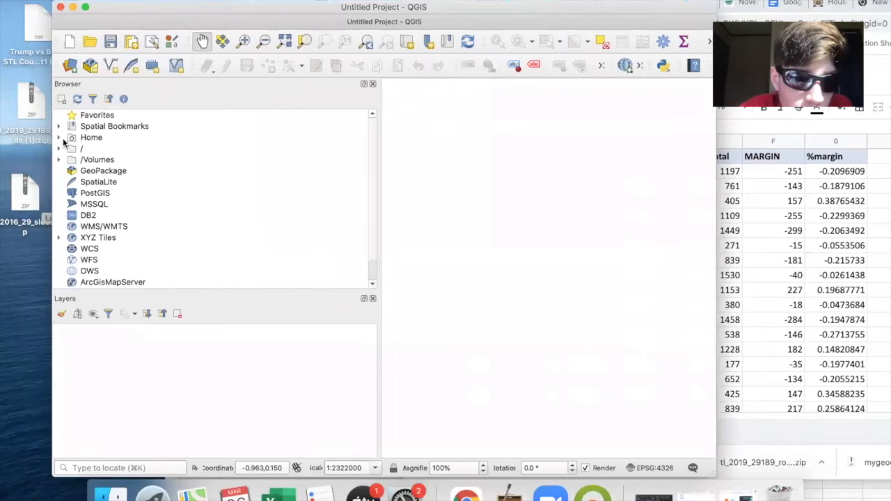
- Add St._Louis_County_Board_of_Elections_Precincts_2021.shp and the Koenig vs Lavender - Sheet1.csv table from the Desktop folder as layers
click(58, 138)
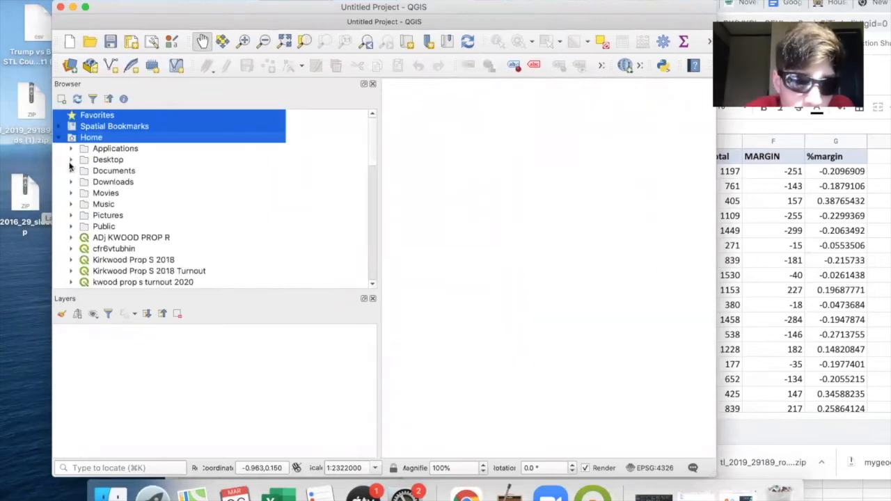
click(69, 160)
scroll(137, 209, down, 5)
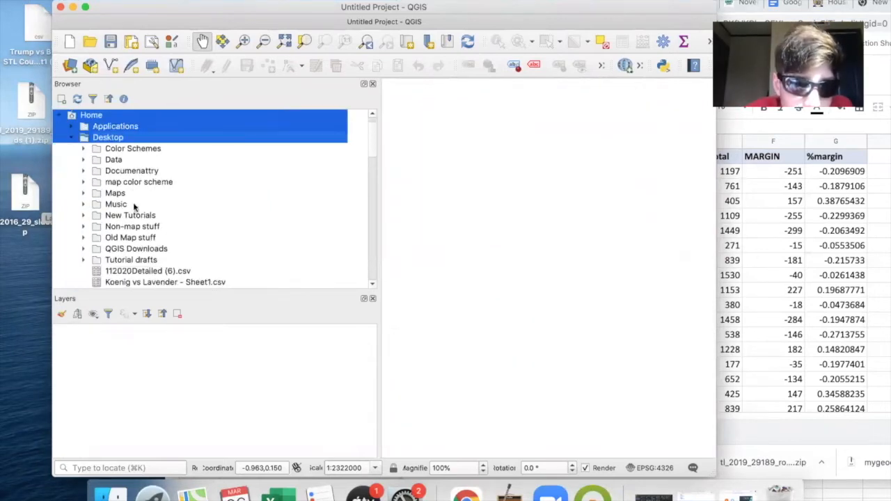
scroll(137, 218, down, 1)
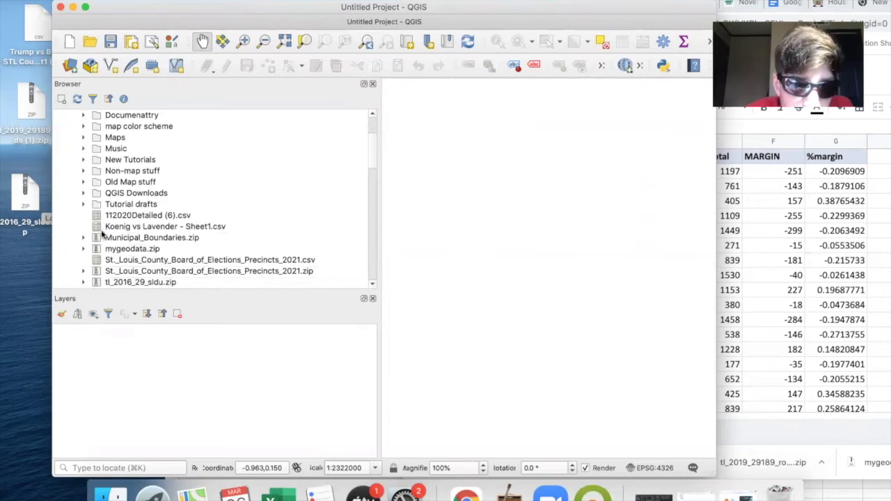
scroll(99, 233, down, 2)
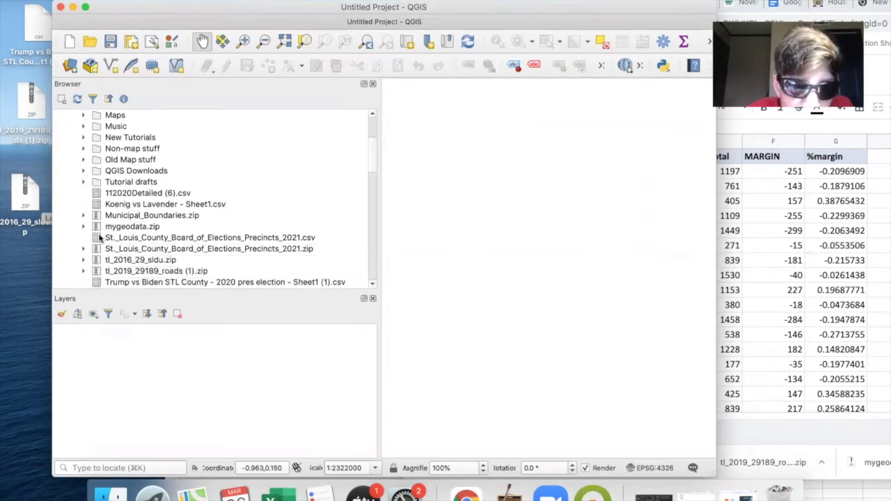
scroll(100, 238, down, 1)
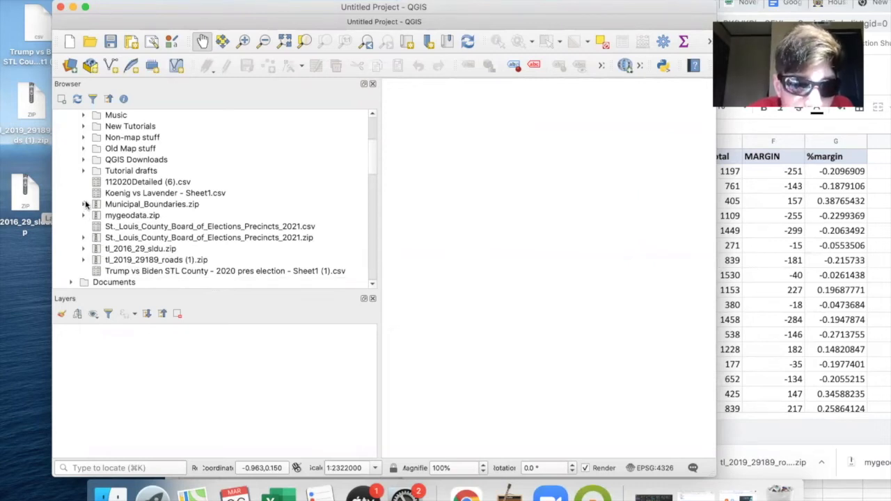
click(136, 228)
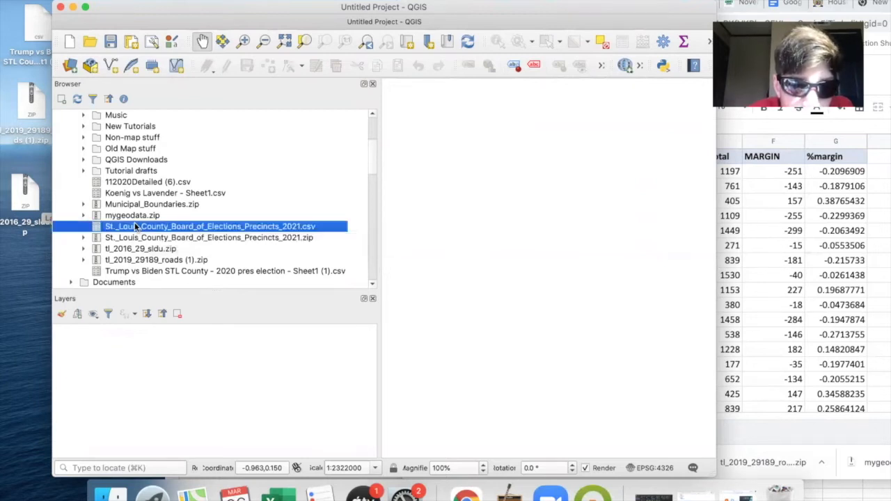
click(83, 238)
click(171, 249)
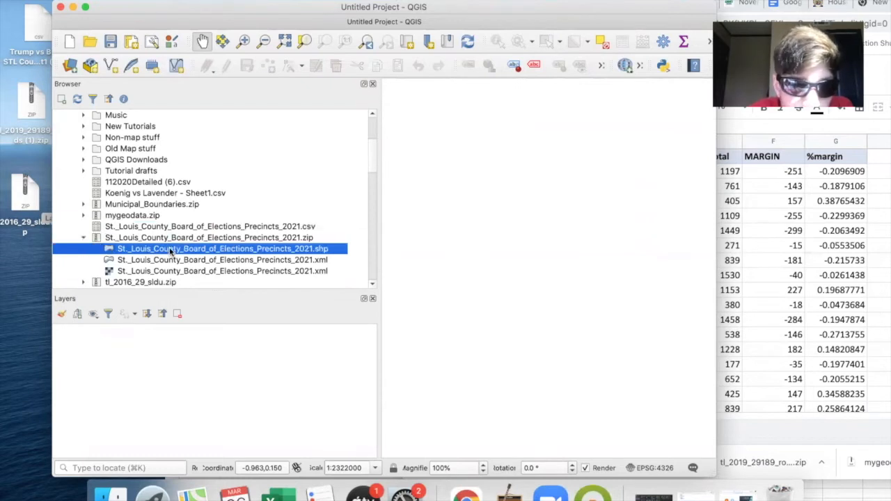
double_click(171, 250)
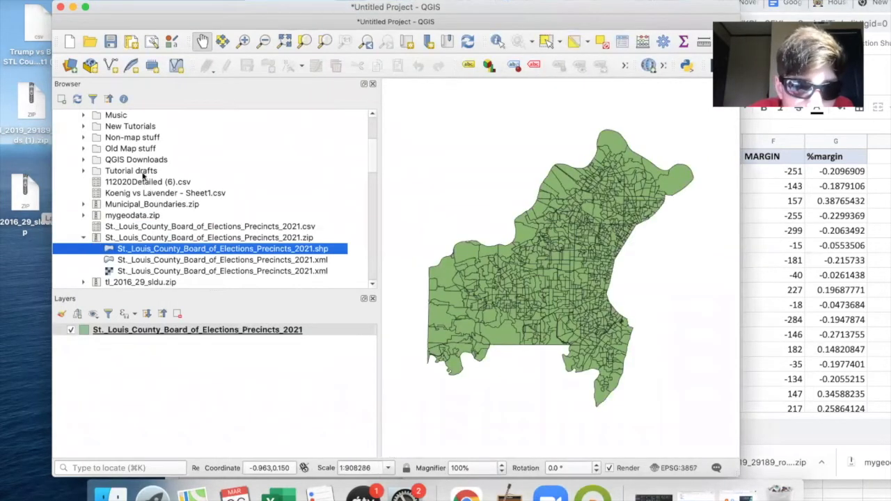
double_click(144, 193)
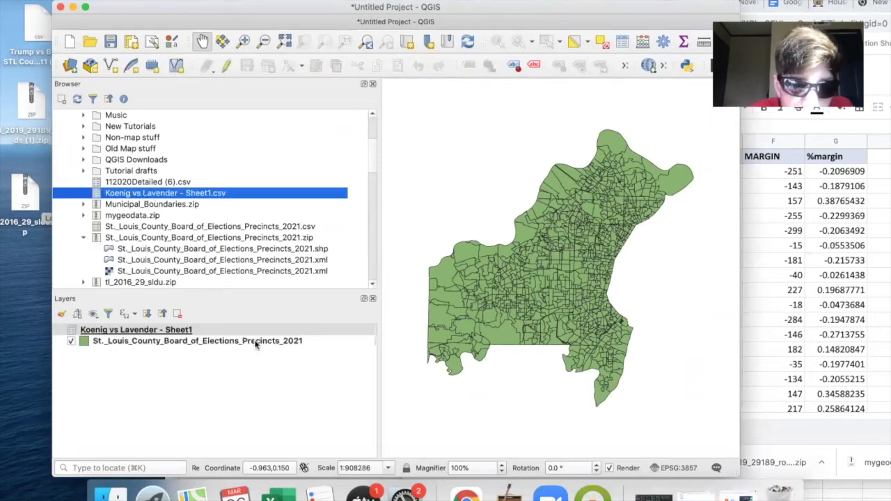
- Join the Koenig vs Lavender - Sheet1 table to the precincts layer, with join field field_1 and target field precinct
click(256, 342)
double_click(256, 342)
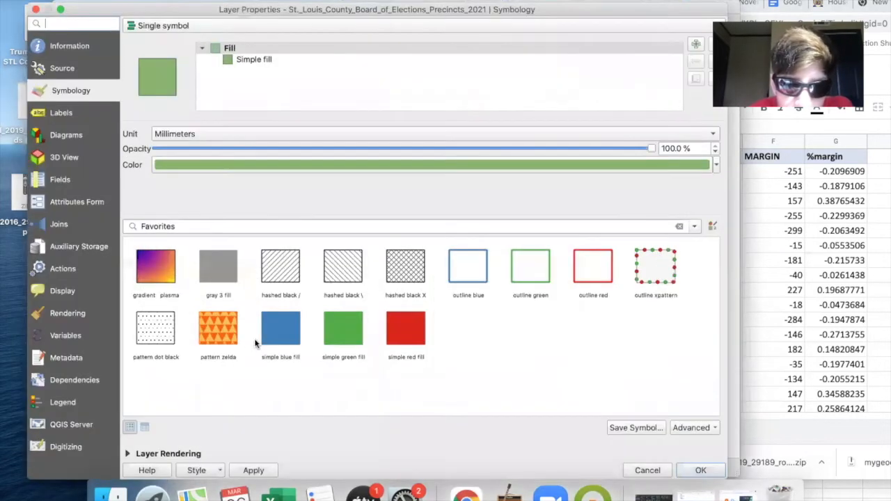
click(60, 223)
click(130, 452)
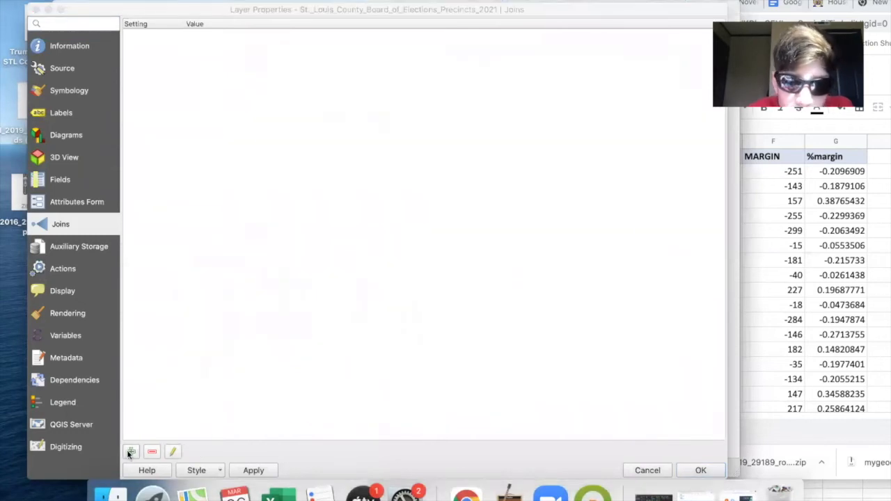
click(517, 99)
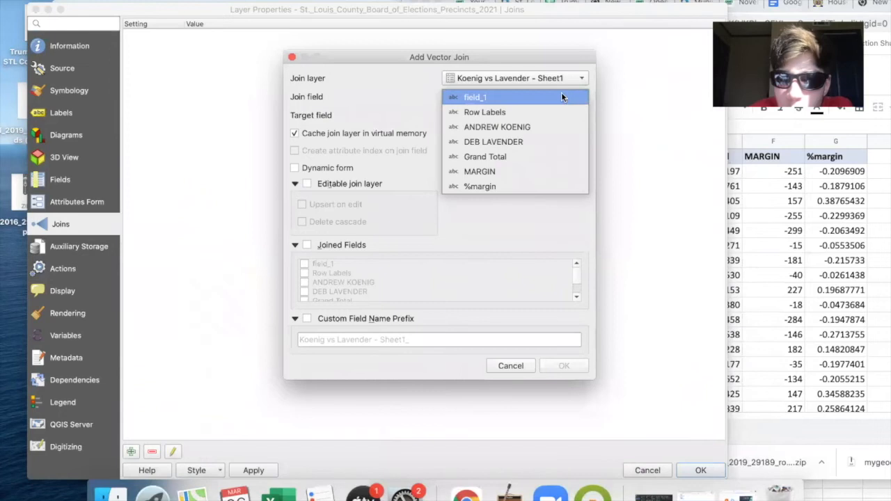
click(534, 95)
click(488, 115)
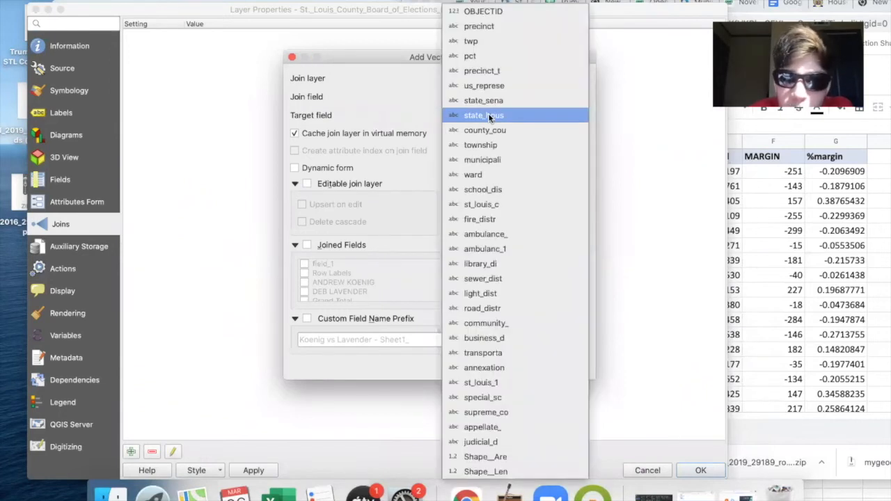
click(480, 27)
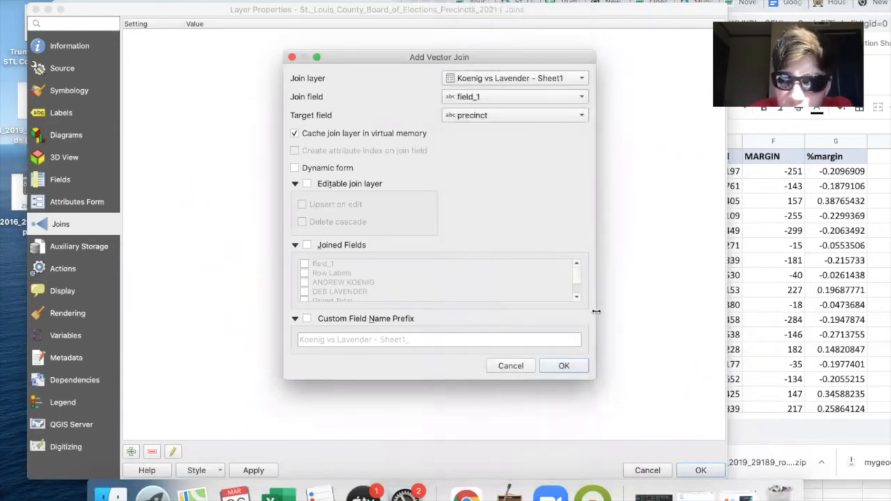
click(565, 366)
- Change the precincts layer's symbology from single symbol to Graduated
click(77, 92)
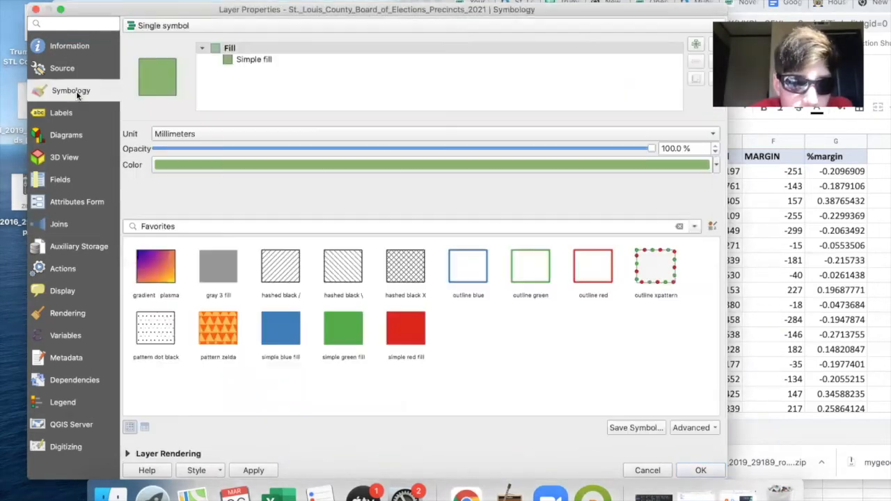
click(235, 59)
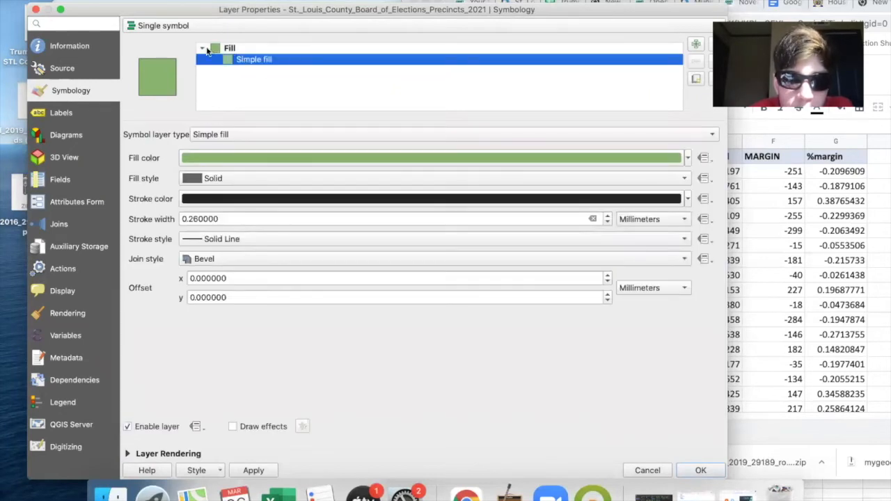
click(203, 49)
click(178, 28)
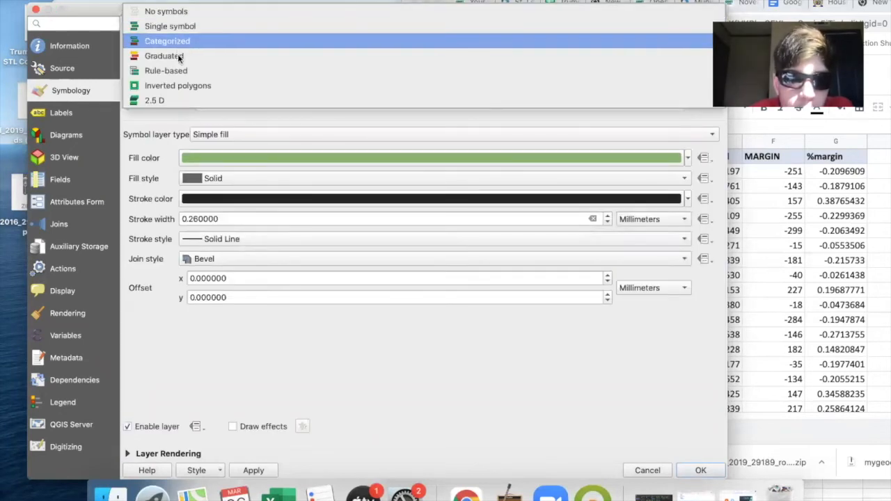
click(178, 52)
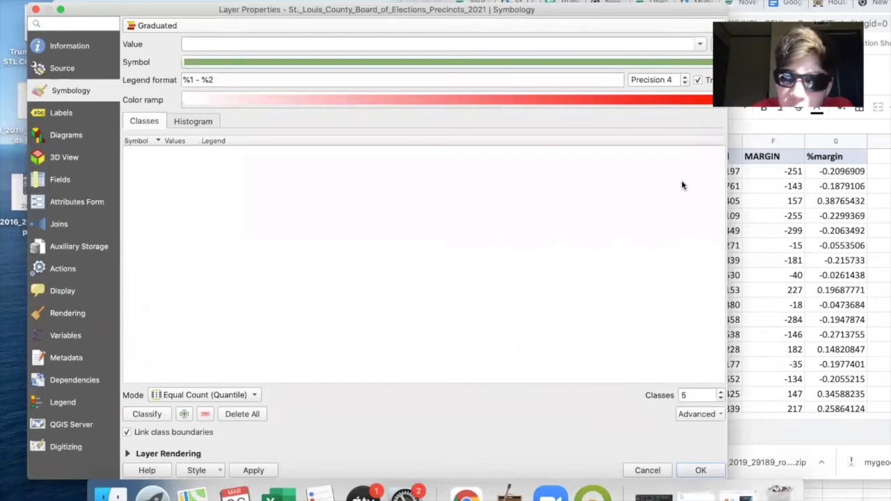
- Load the symbology style file trublu.qml from the Color Schemes folder onto the precincts layer
click(210, 471)
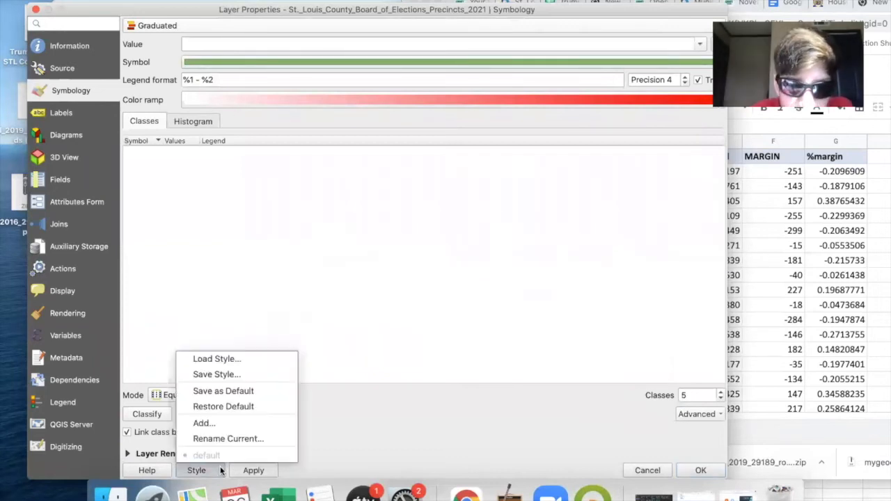
click(239, 358)
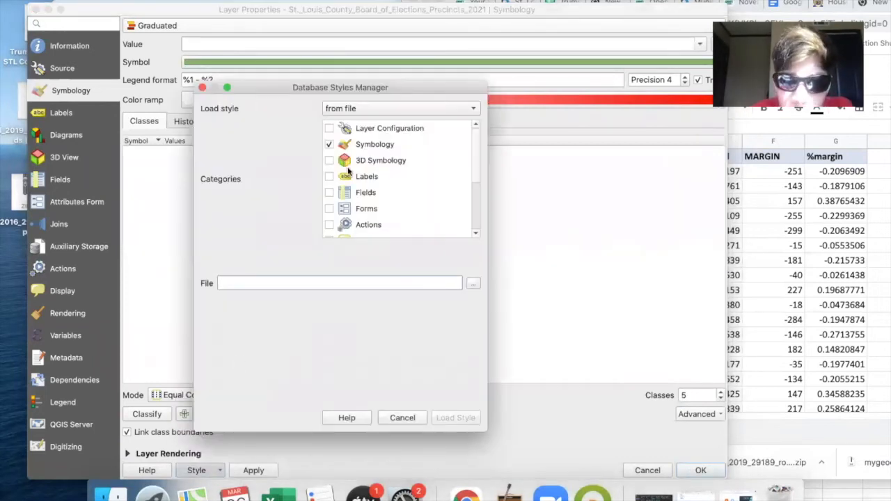
click(474, 285)
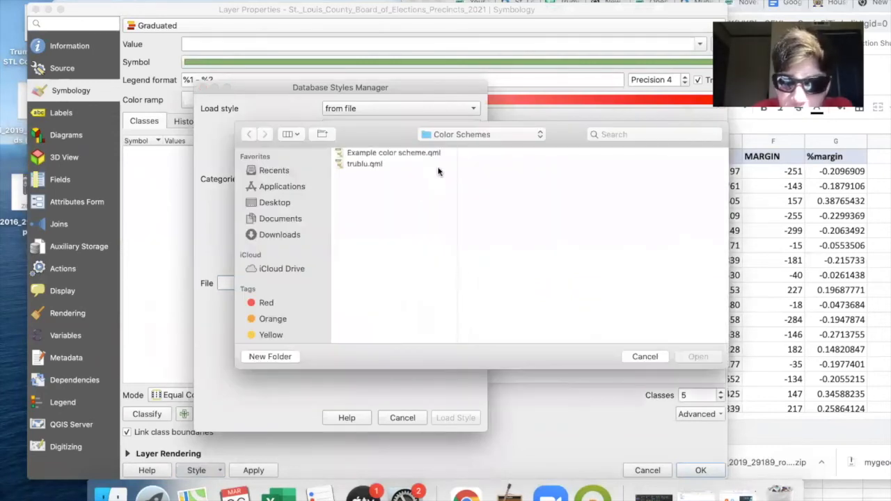
click(401, 154)
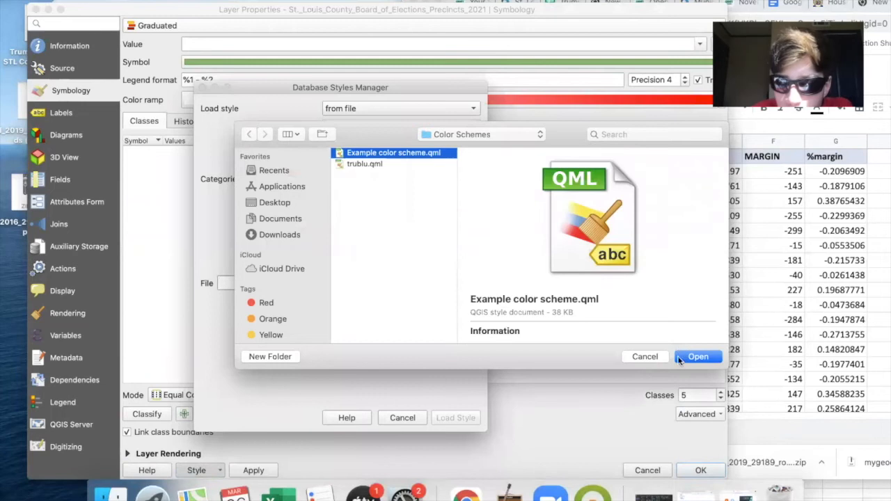
click(365, 164)
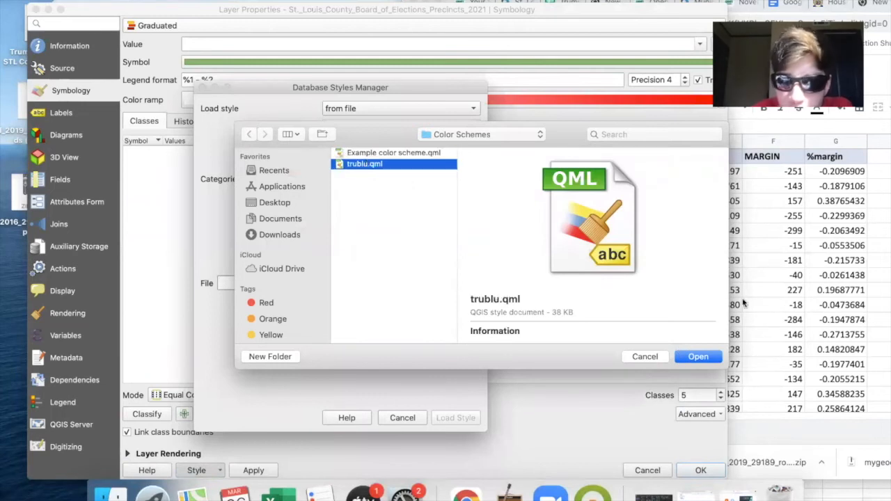
click(699, 356)
click(453, 417)
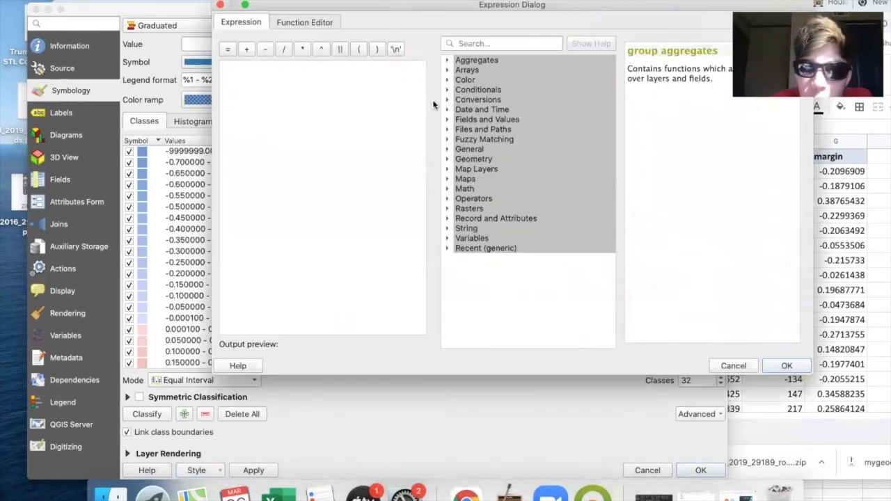
- Set the graduated value to the expression "Koenig vs Lavender - Sheet1_%margin" and apply the style to the precinct map
click(450, 120)
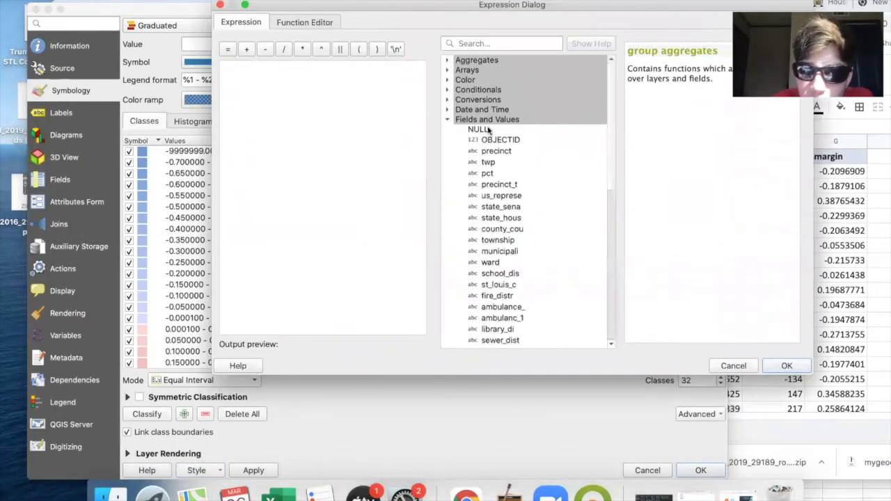
scroll(534, 273, down, 5)
click(525, 271)
double_click(525, 272)
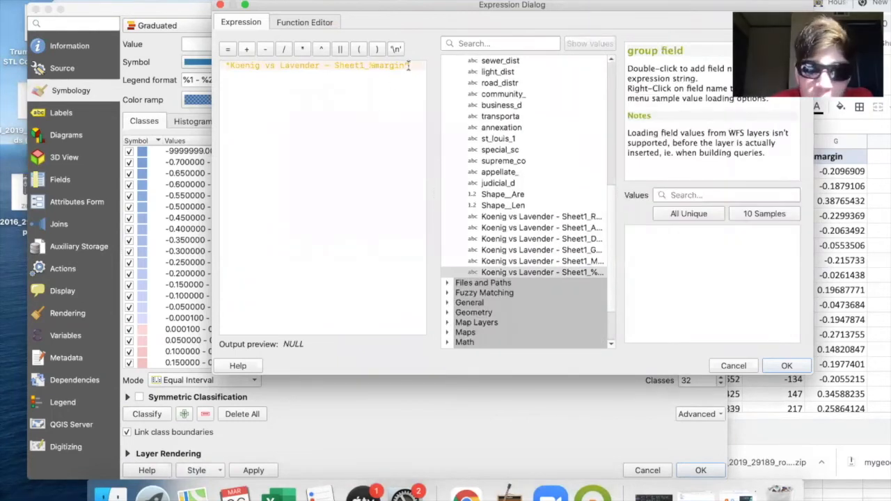
drag(415, 66, 200, 66)
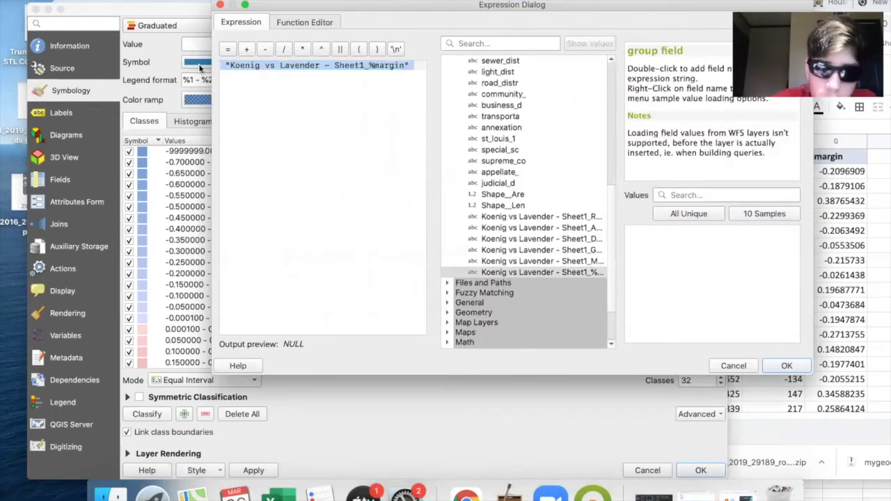
click(787, 366)
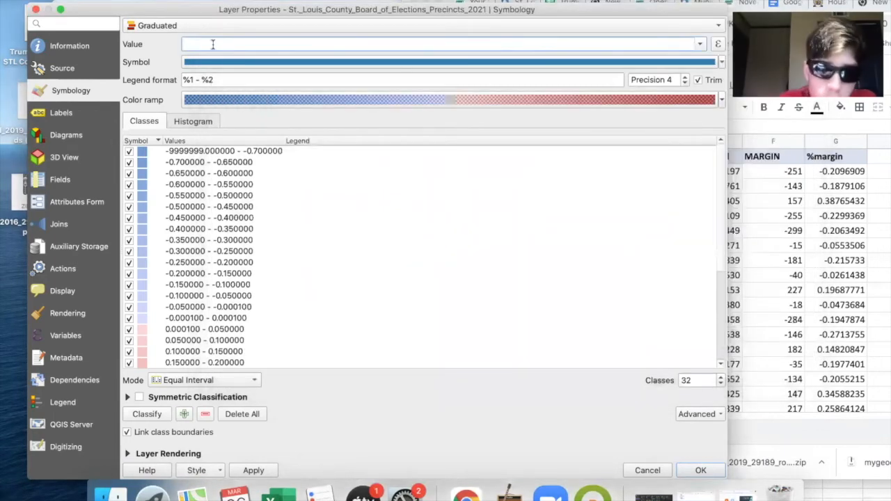
click(702, 472)
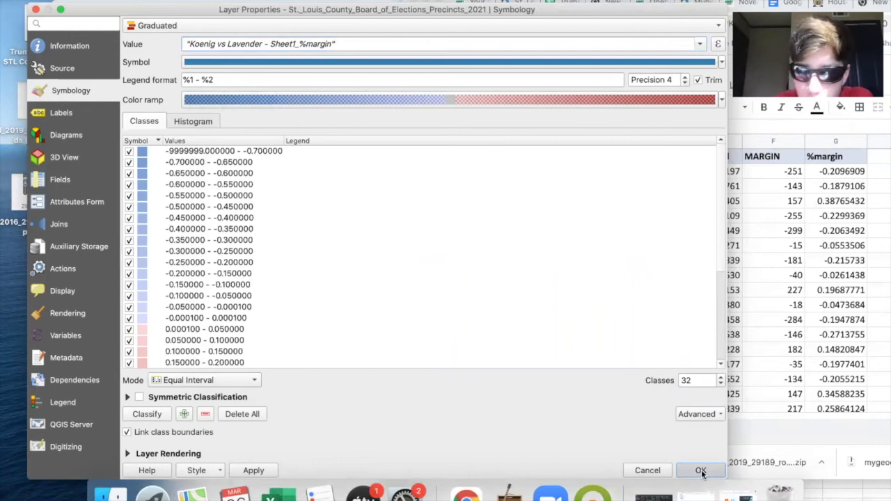
scroll(520, 324, up, 3)
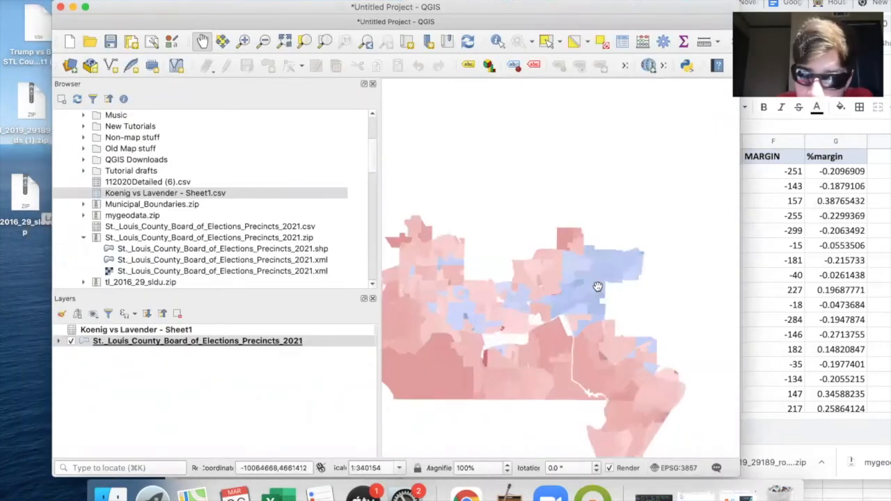
scroll(579, 203, down, 2)
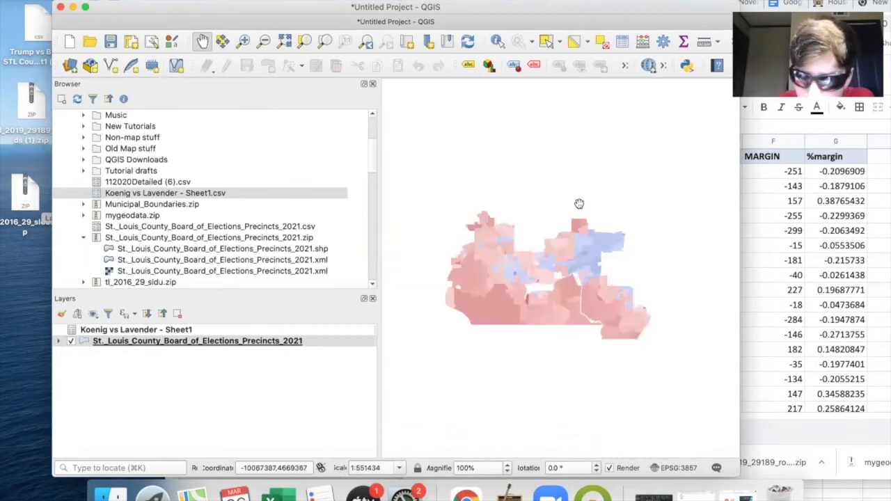
- Examine the graduated precinct map up close across the northeastern, central, western and southern parts of the district
scroll(478, 273, up, 1)
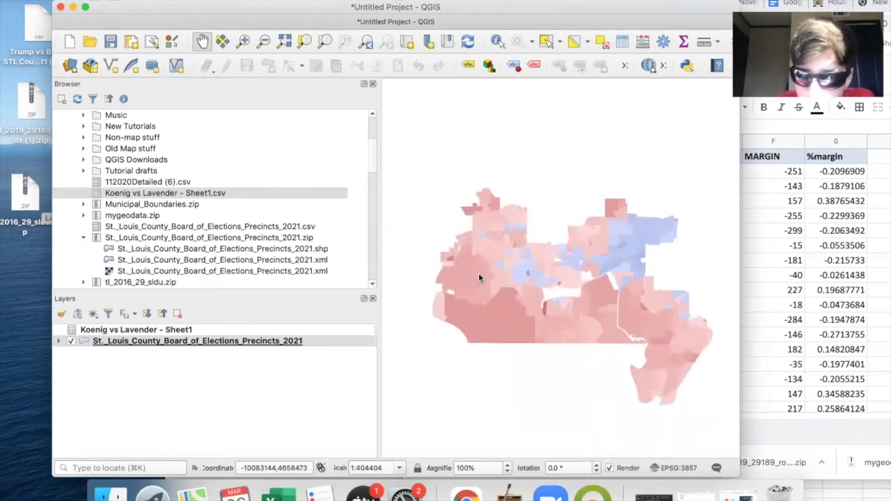
scroll(479, 277, up, 1)
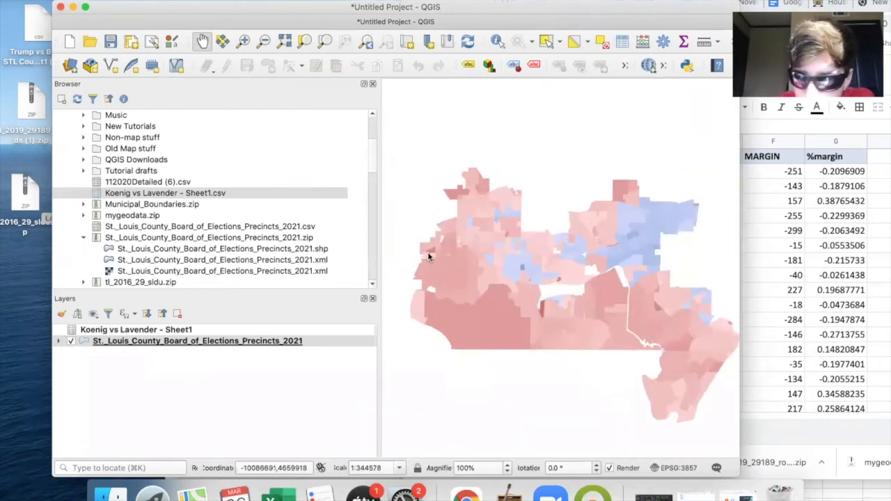
scroll(428, 254, down, 1)
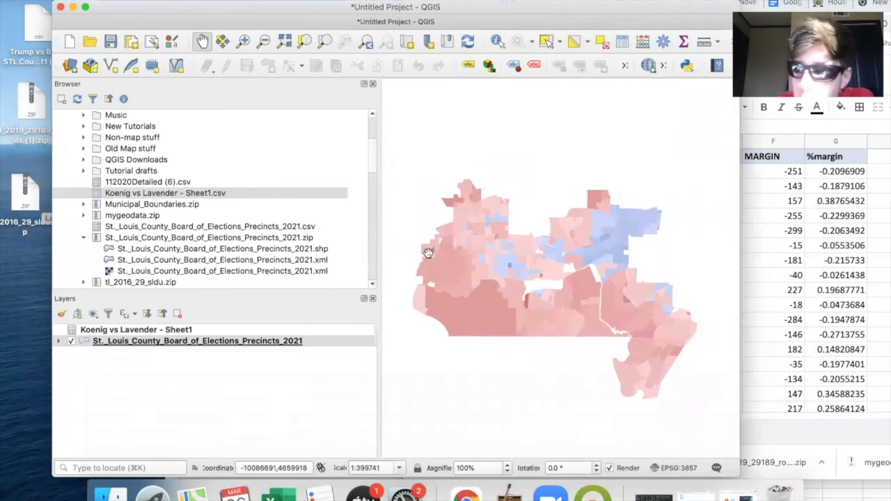
scroll(429, 271, down, 1)
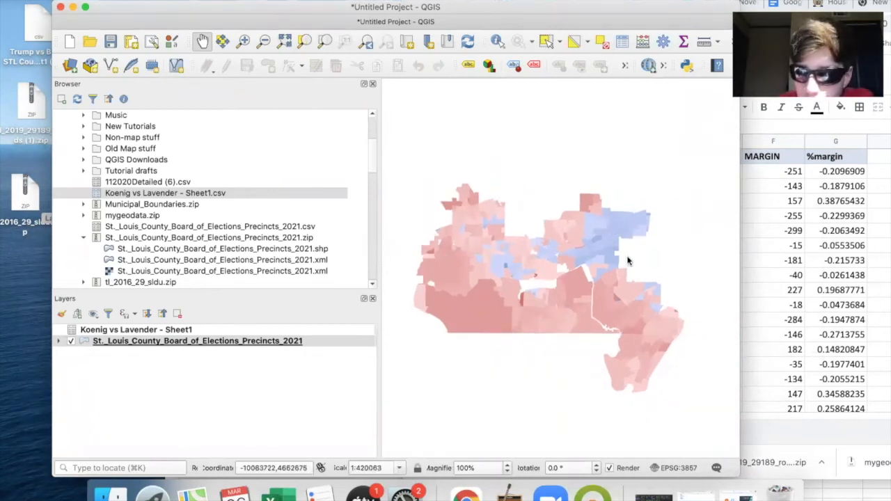
scroll(665, 284, up, 5)
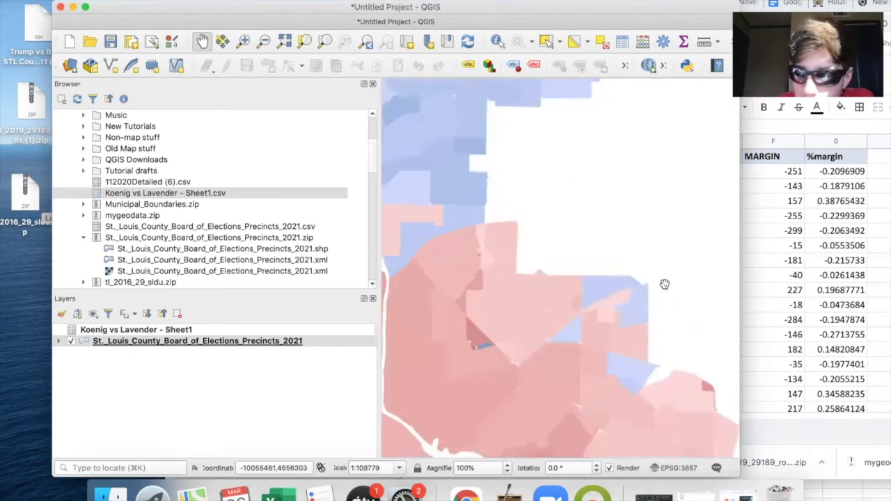
scroll(637, 314, down, 4)
scroll(525, 202, up, 3)
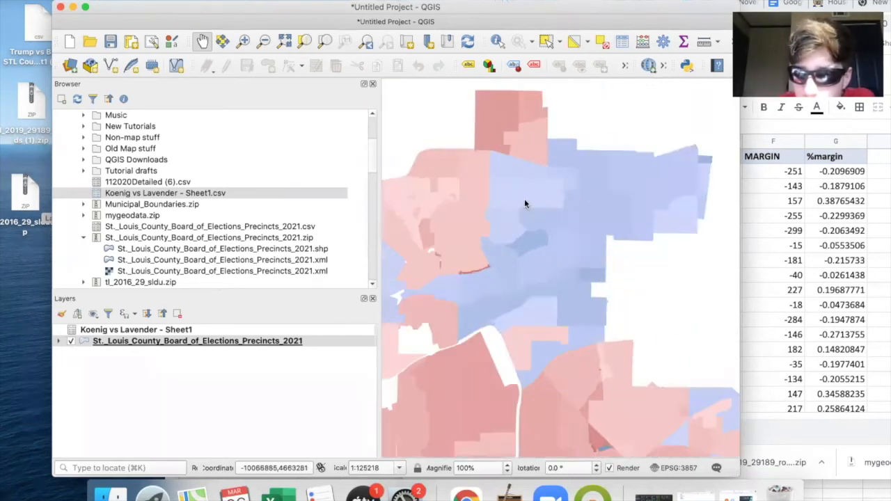
scroll(673, 192, up, 2)
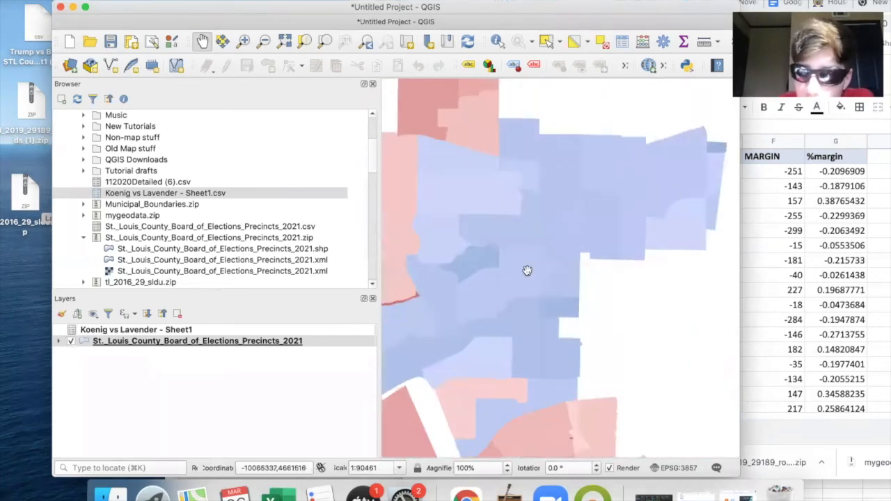
scroll(527, 271, down, 4)
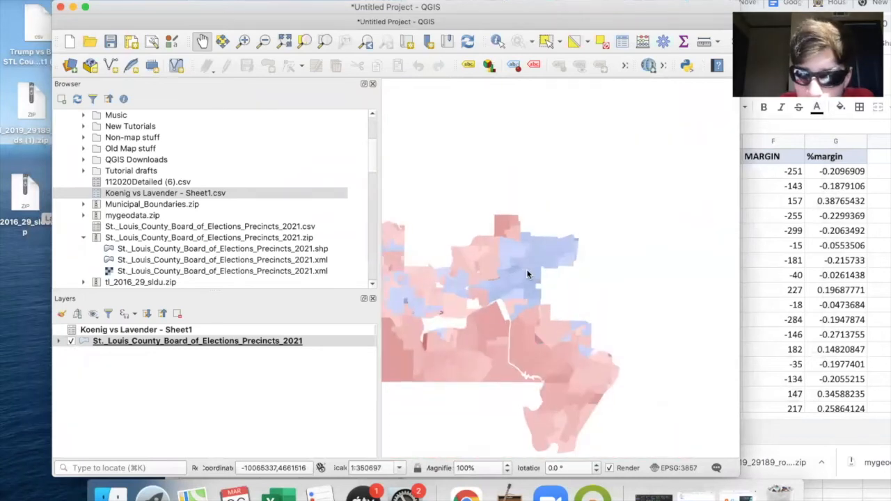
scroll(527, 272, up, 2)
scroll(603, 143, down, 3)
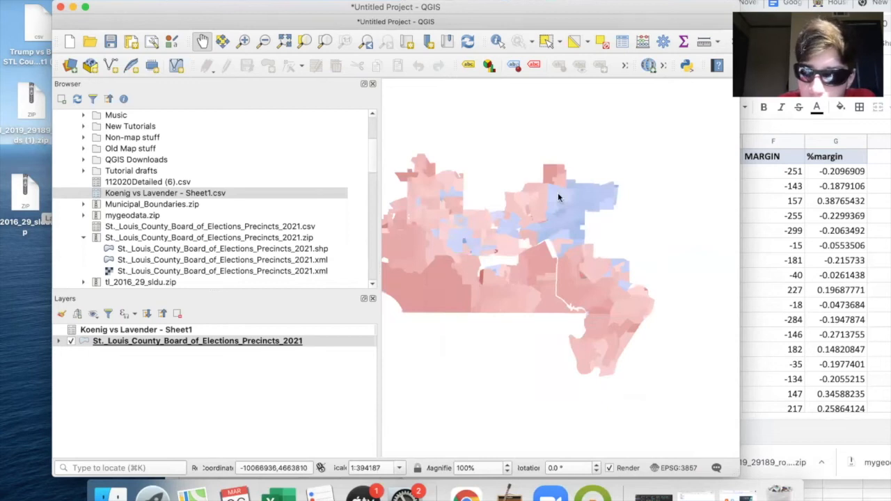
scroll(558, 192, up, 2)
scroll(611, 179, up, 1)
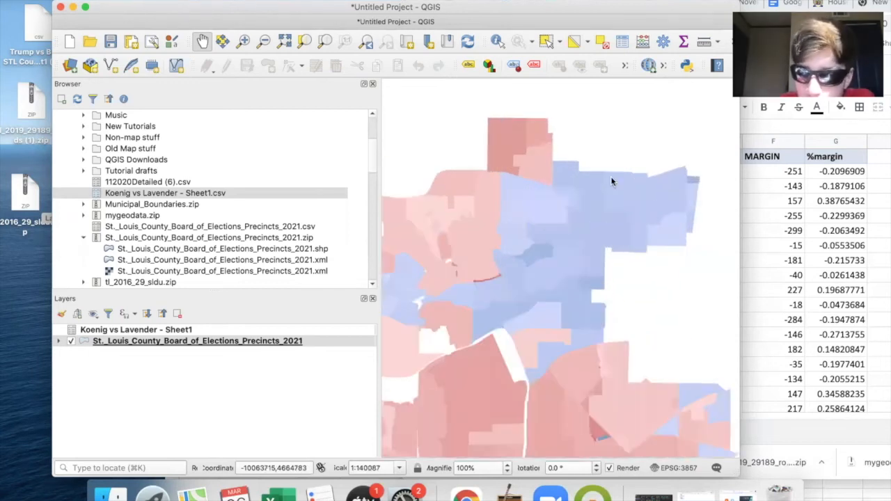
scroll(610, 176, down, 1)
scroll(433, 231, up, 2)
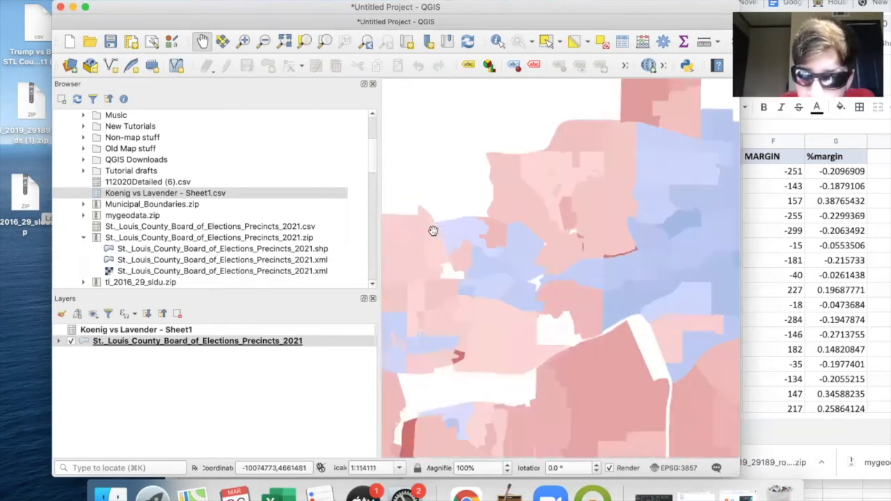
scroll(606, 249, down, 2)
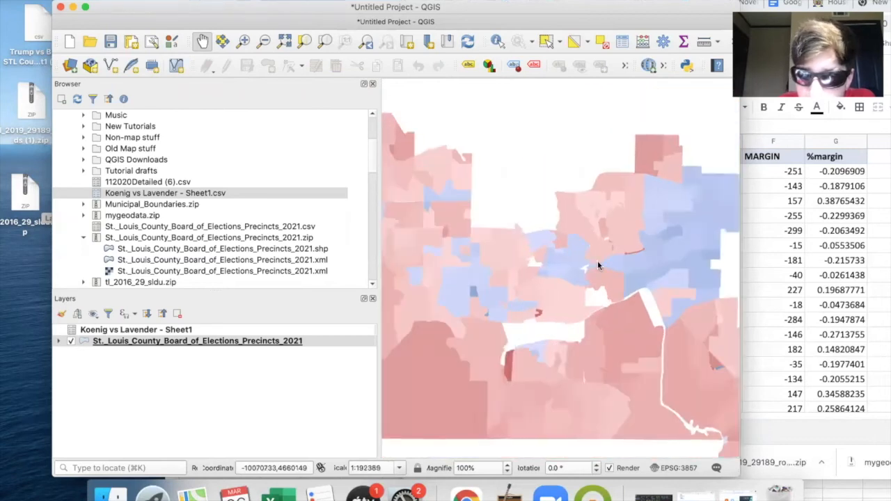
scroll(597, 265, down, 2)
scroll(498, 244, up, 2)
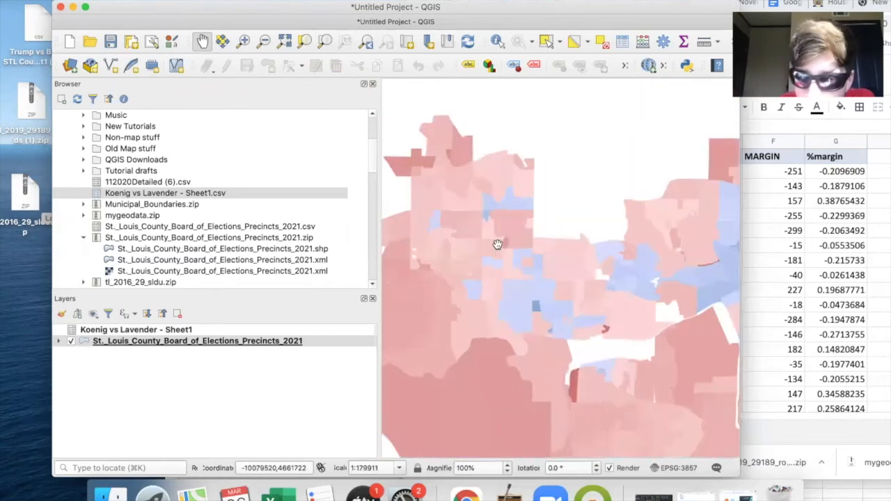
scroll(497, 243, down, 1)
scroll(434, 194, up, 2)
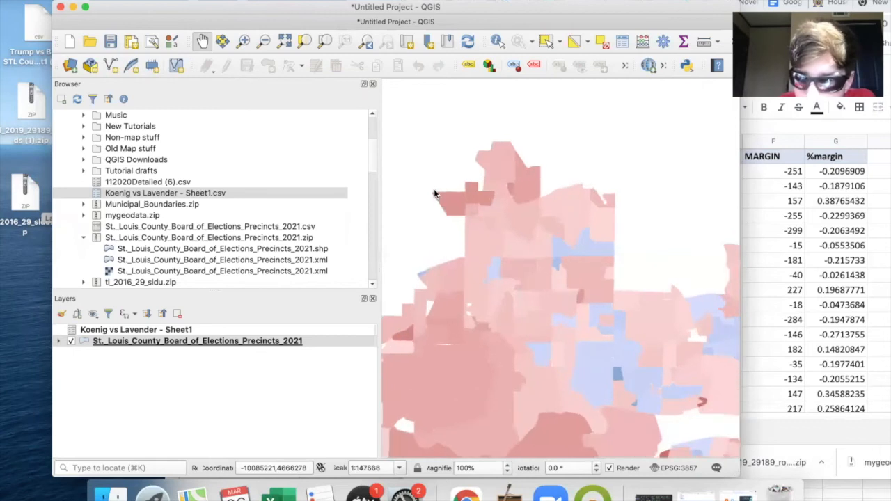
scroll(434, 194, down, 3)
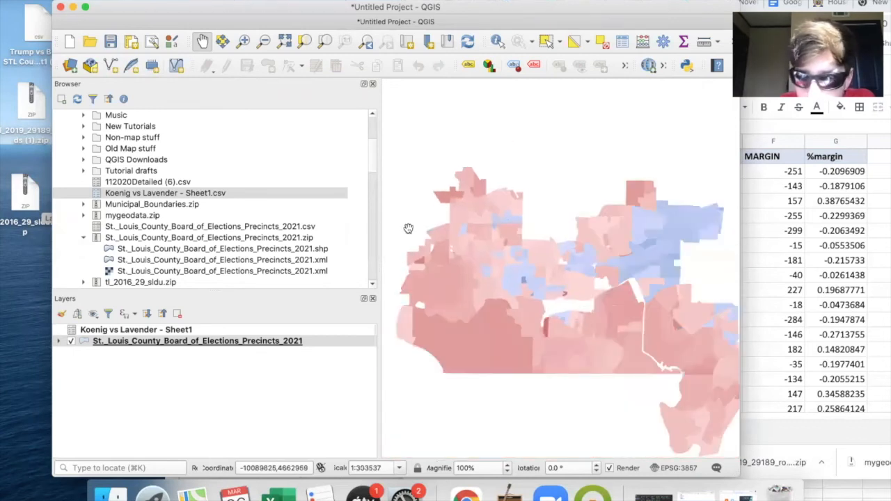
scroll(585, 312, down, 1)
scroll(540, 301, up, 2)
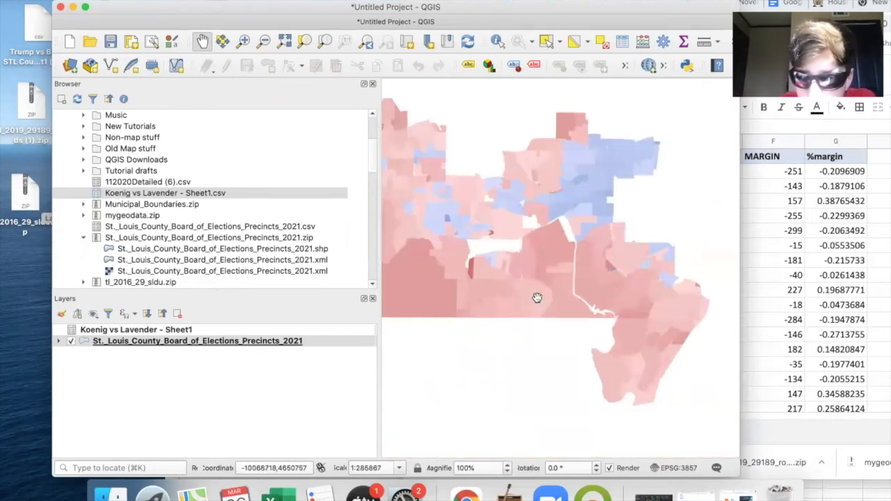
scroll(504, 272, up, 2)
scroll(453, 231, down, 2)
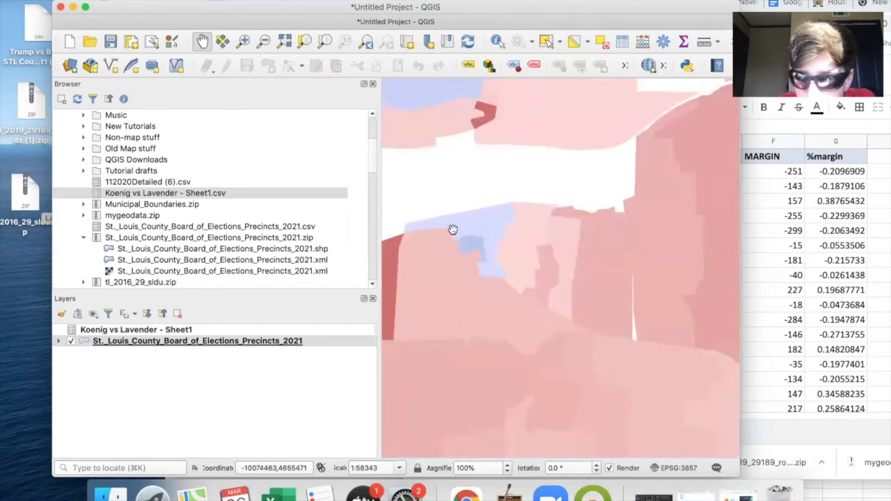
scroll(453, 228, down, 1)
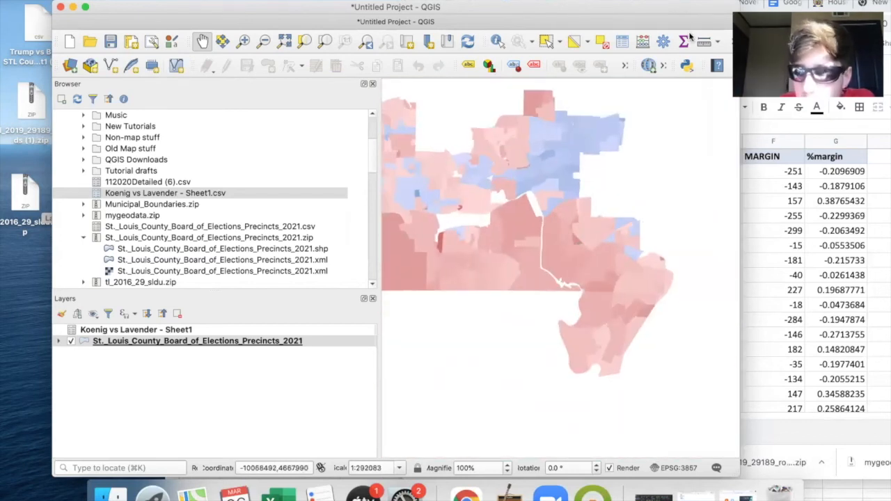
scroll(528, 322, down, 1)
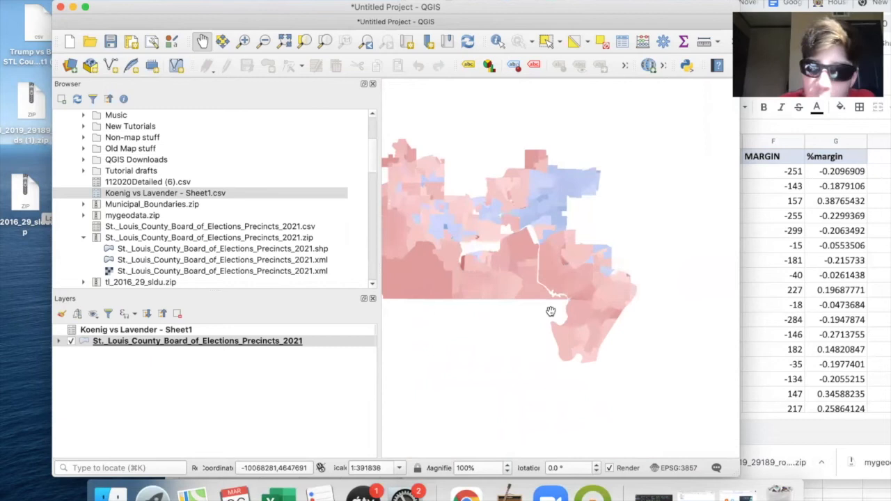
scroll(581, 298, down, 1)
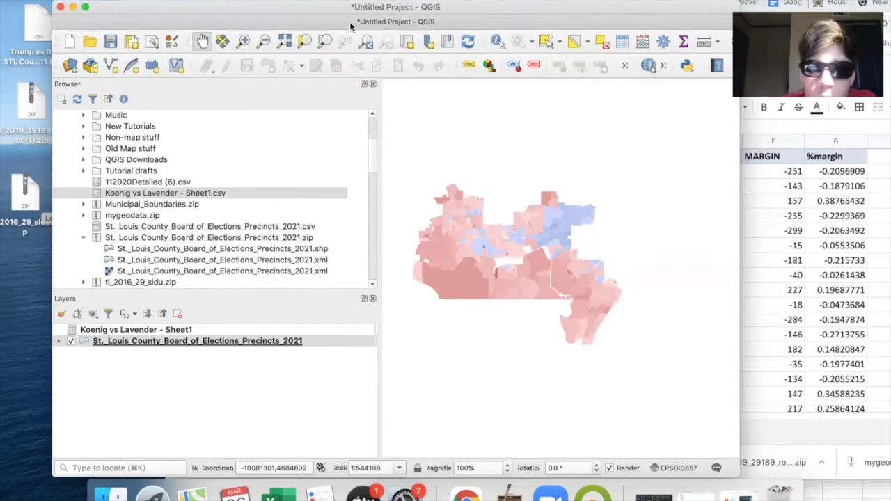
- Widen the QGIS window and add the OSM Standard basemap from QuickMapServices beneath the precincts layer
drag(735, 3, 835, 2)
click(674, 54)
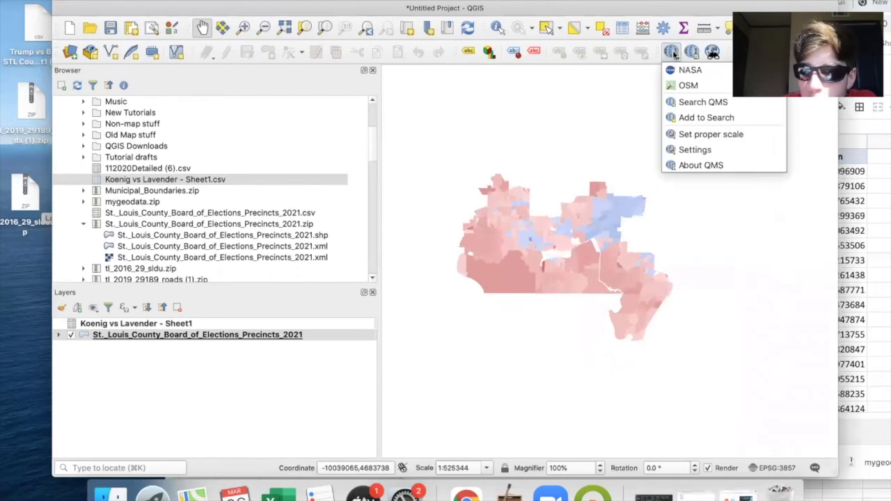
mouse_move(688, 87)
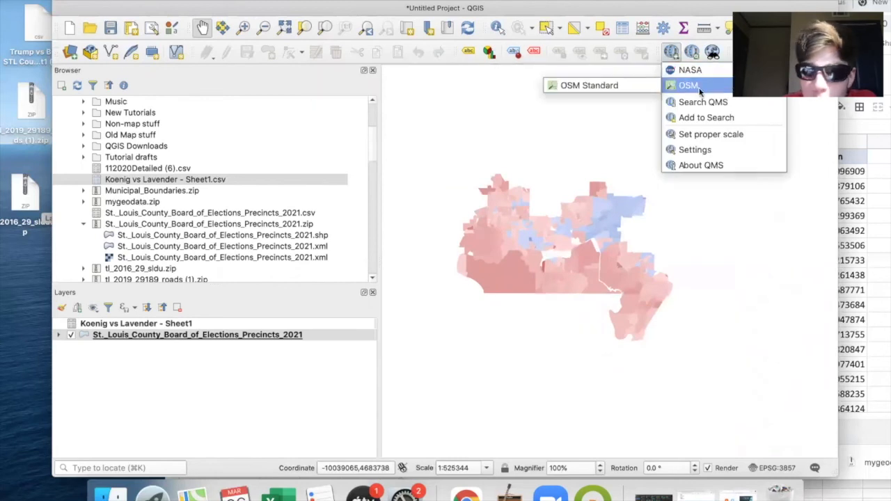
click(634, 89)
- Examine the precinct margins against the basemap's towns and roads, especially around Kirkwood, Des Peres and Town and Country
scroll(592, 235, up, 2)
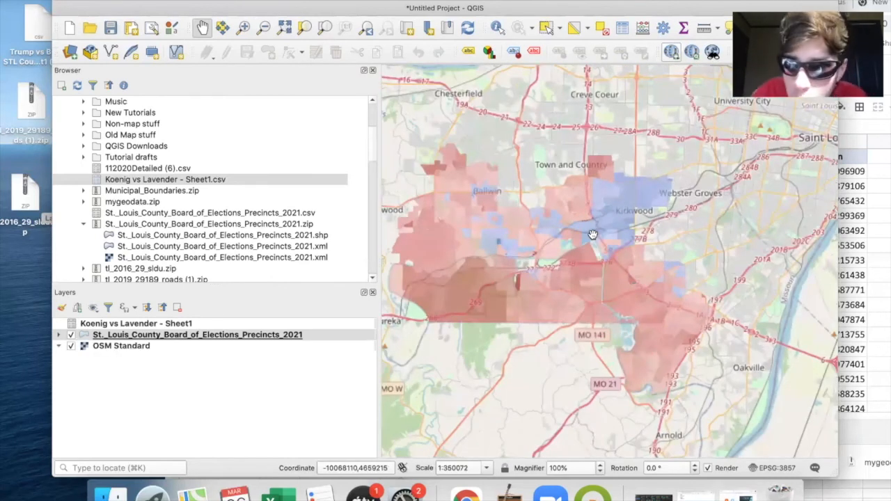
scroll(648, 223, up, 3)
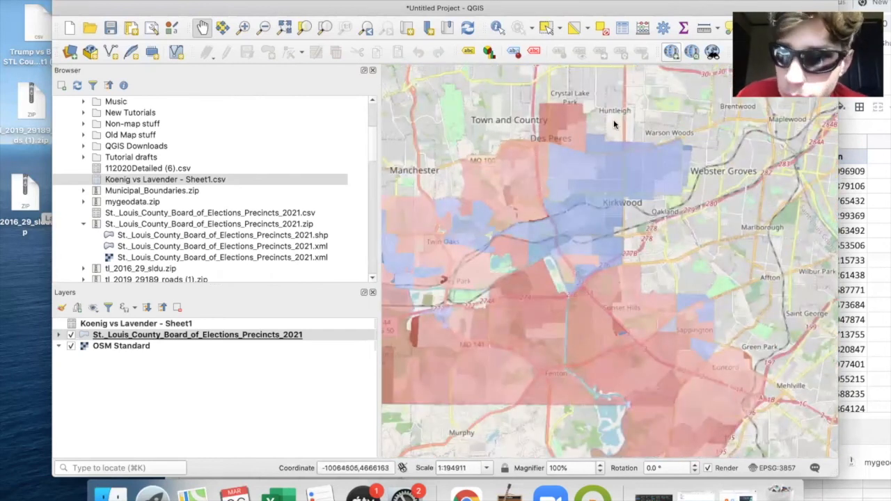
scroll(614, 124, down, 2)
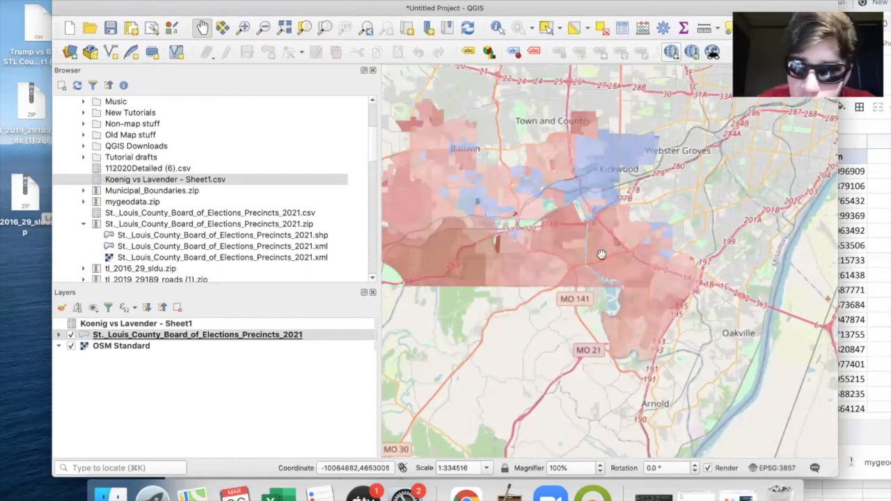
scroll(600, 255, down, 1)
scroll(601, 255, down, 1)
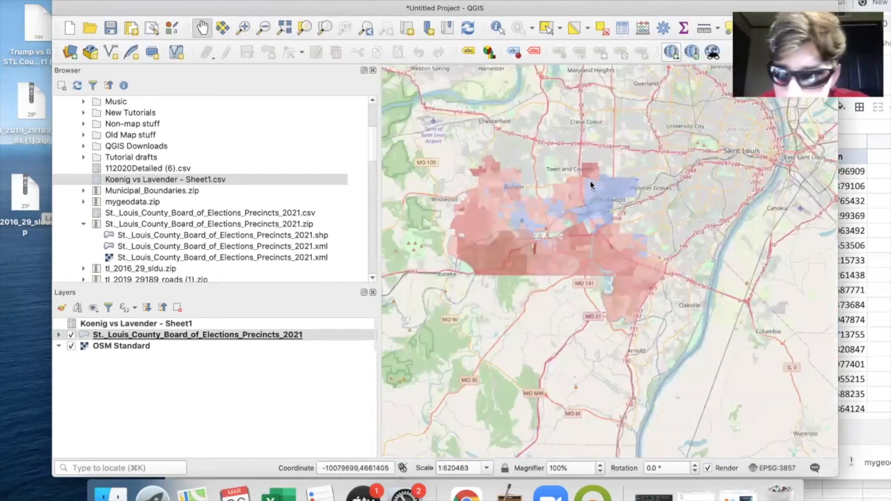
scroll(589, 180, up, 1)
scroll(619, 230, up, 1)
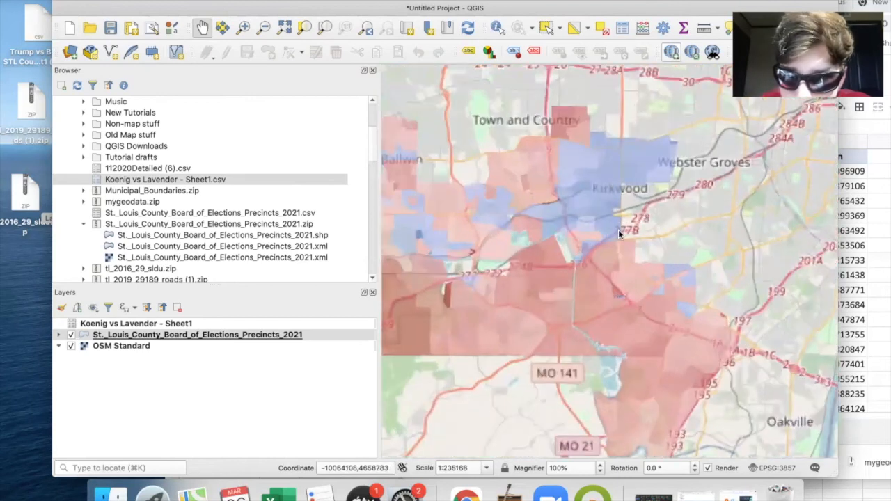
scroll(619, 230, down, 1)
scroll(619, 229, down, 1)
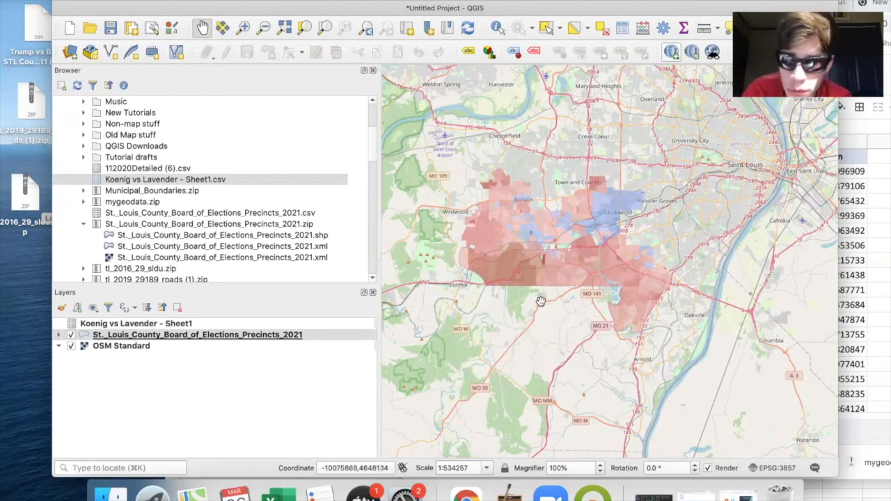
scroll(587, 200, up, 2)
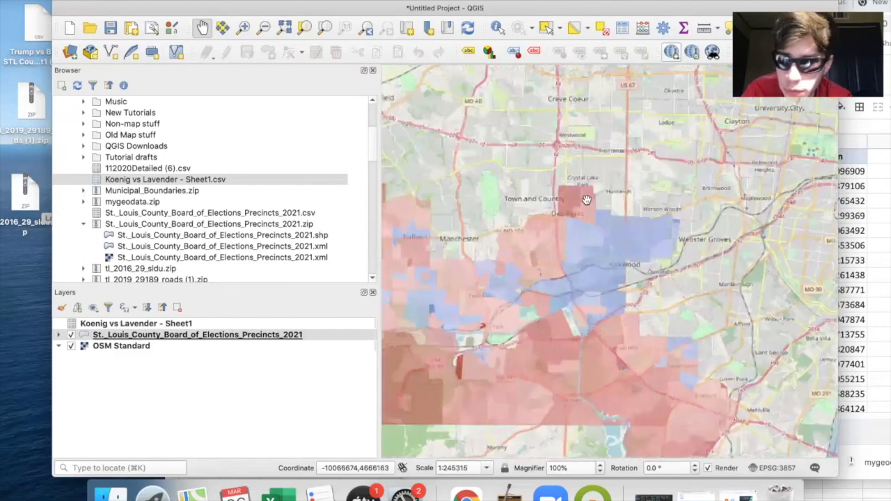
scroll(577, 185, down, 2)
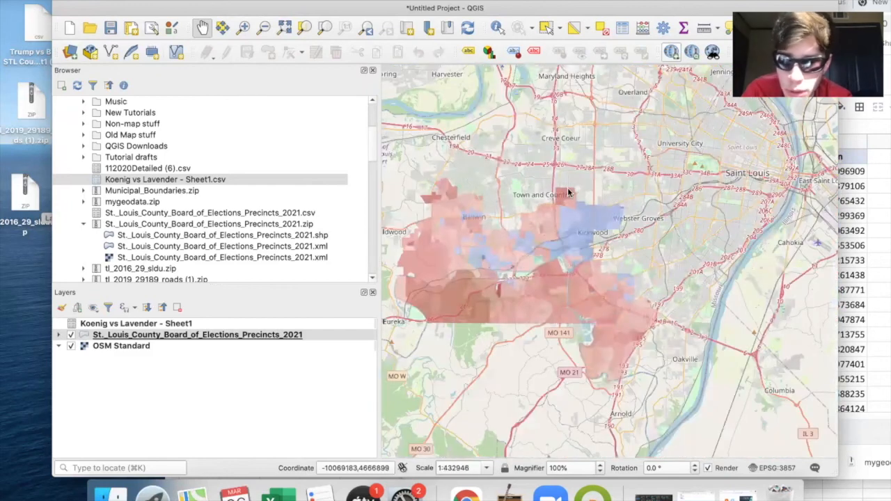